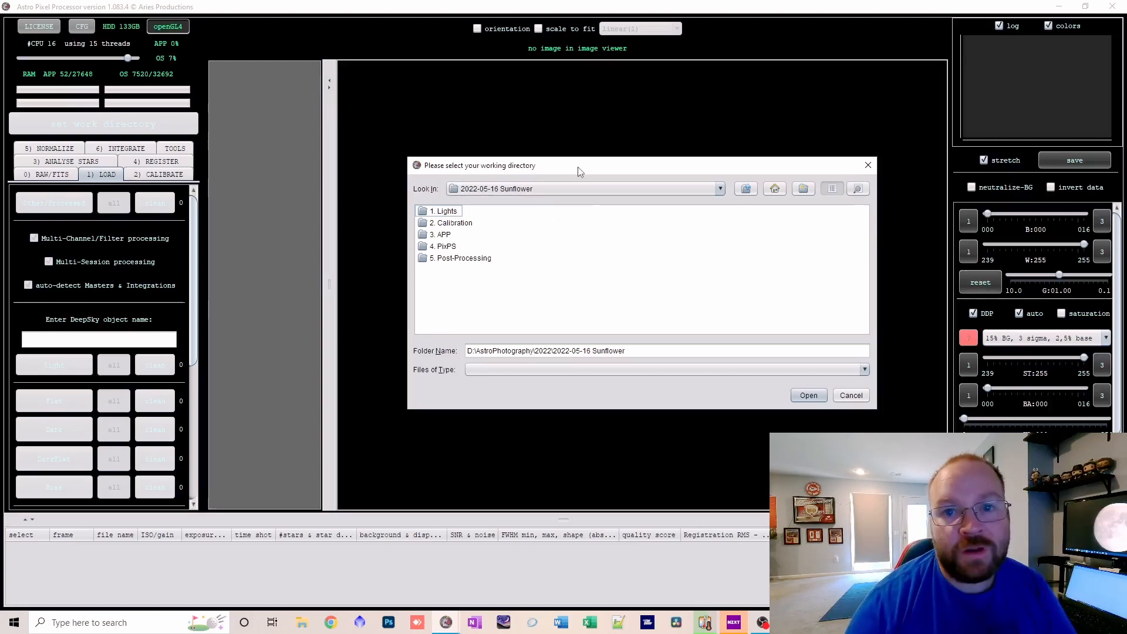
# Set the working directory to the 2022-06-16 folder inside 3. APP.
pyautogui.doubleClick(442, 235)
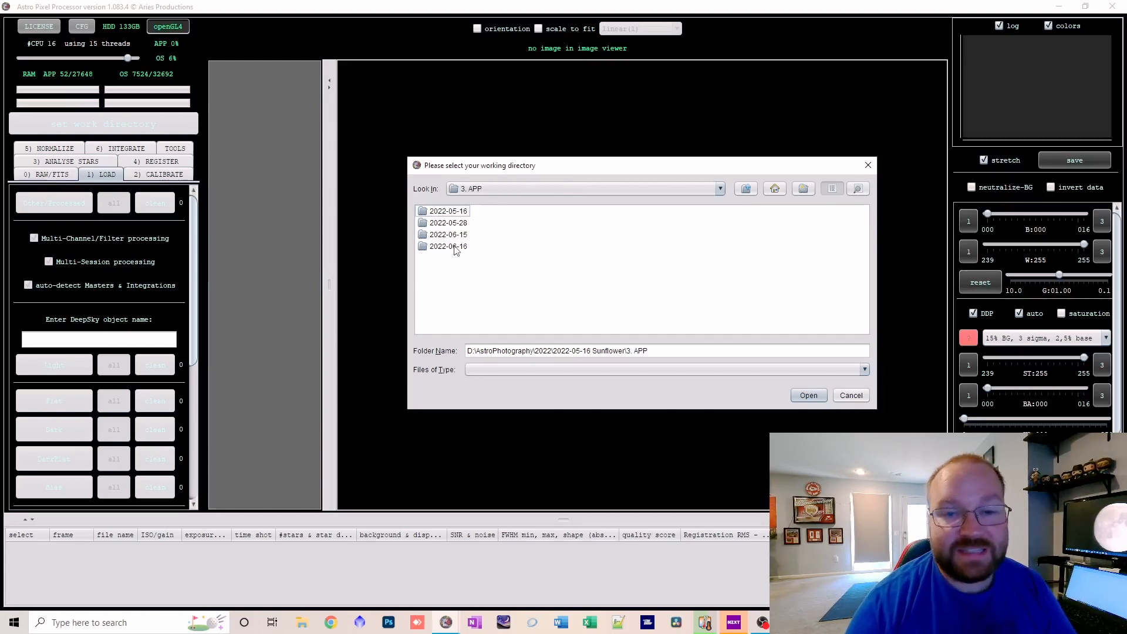
pyautogui.doubleClick(456, 247)
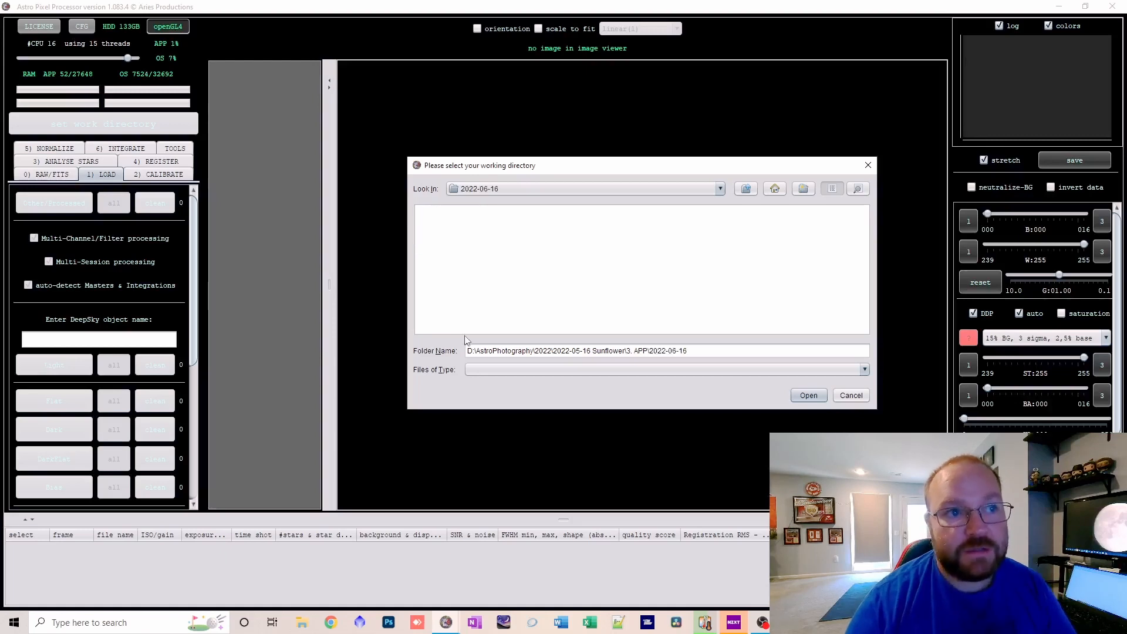
pyautogui.click(808, 396)
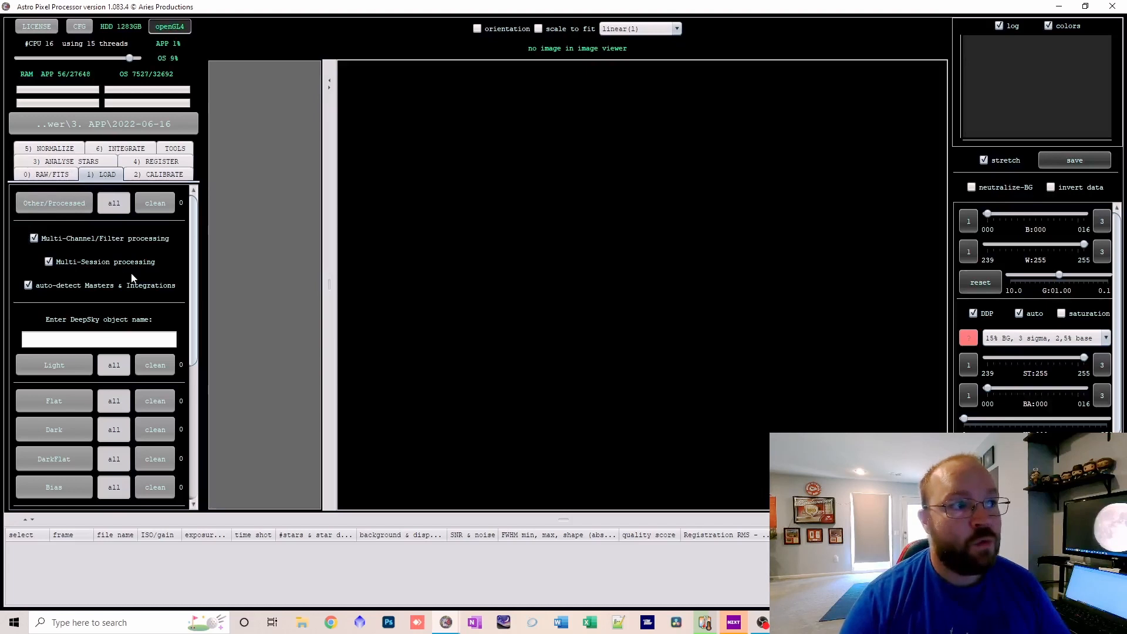
# Enter Sunflower as the DeepSky object name.
pyautogui.click(131, 340)
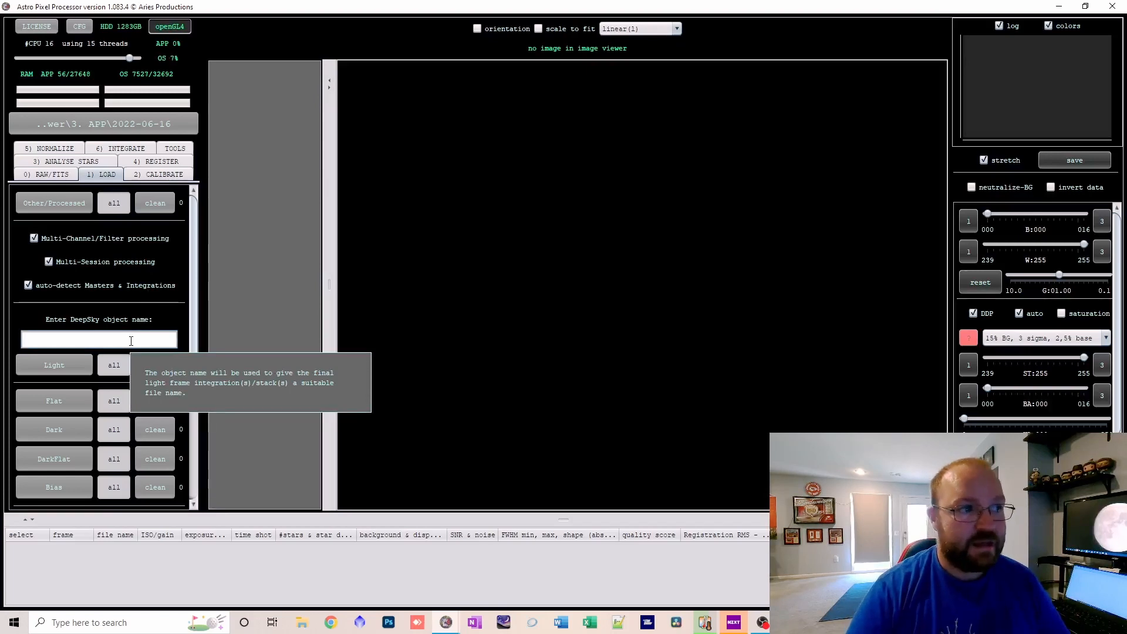
pyautogui.write('sun')
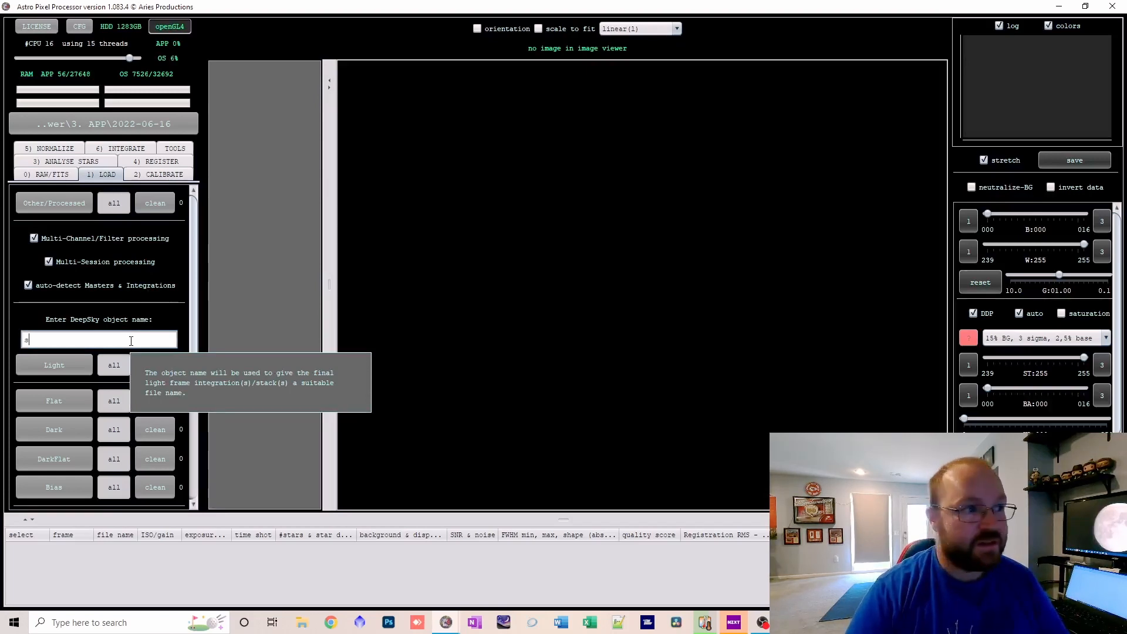
pyautogui.press('BackSpace')
pyautogui.press('BackSpace')
pyautogui.press('BackSpace')
pyautogui.write('Sun')
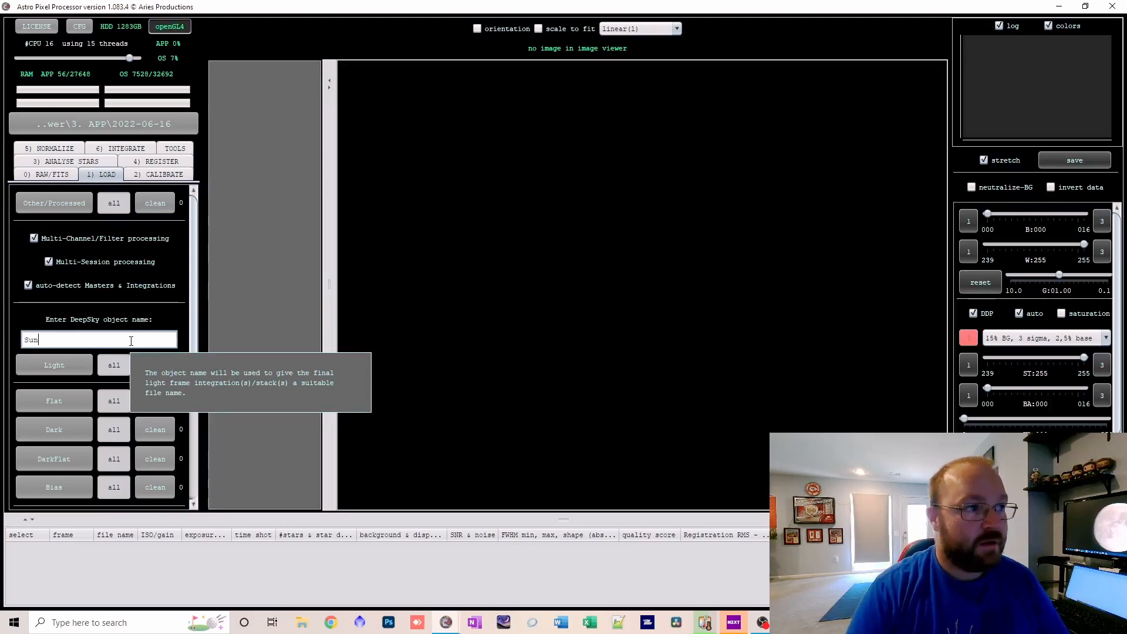
pyautogui.write('flower')
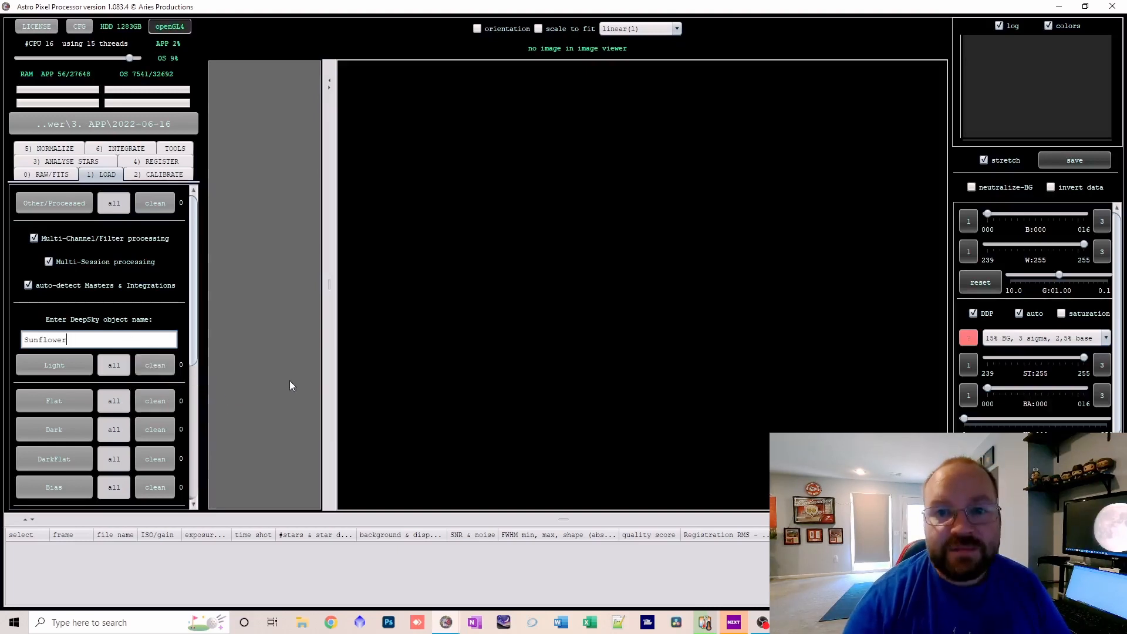
# Load all light frames from the night 3 folder under 1. Lights\verified.
pyautogui.click(48, 365)
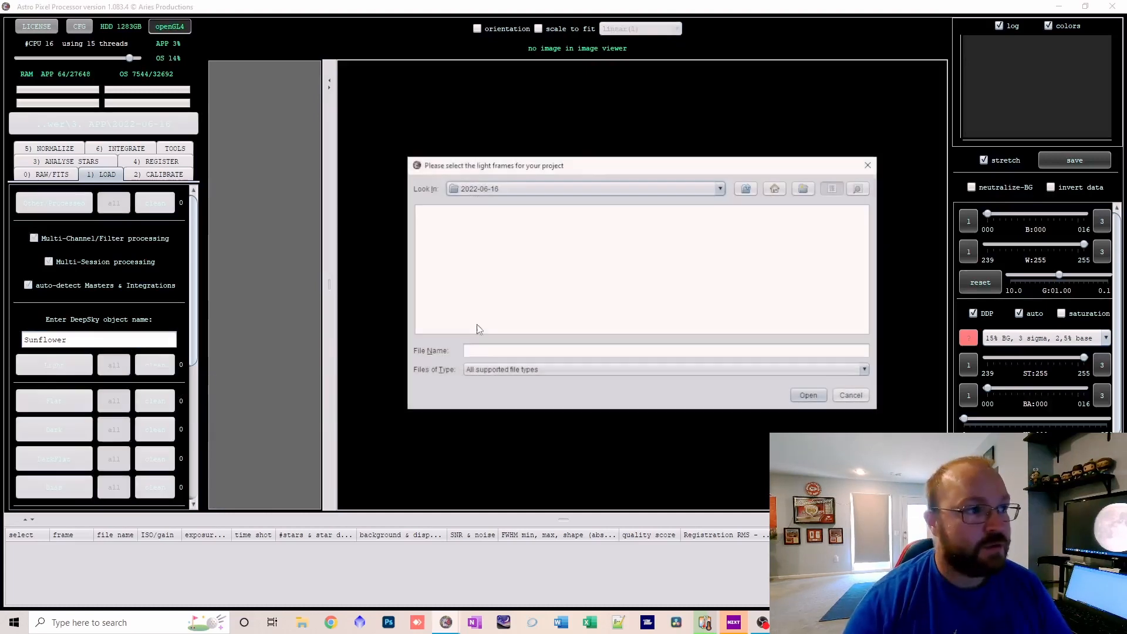
pyautogui.click(746, 188)
pyautogui.doubleClick(442, 211)
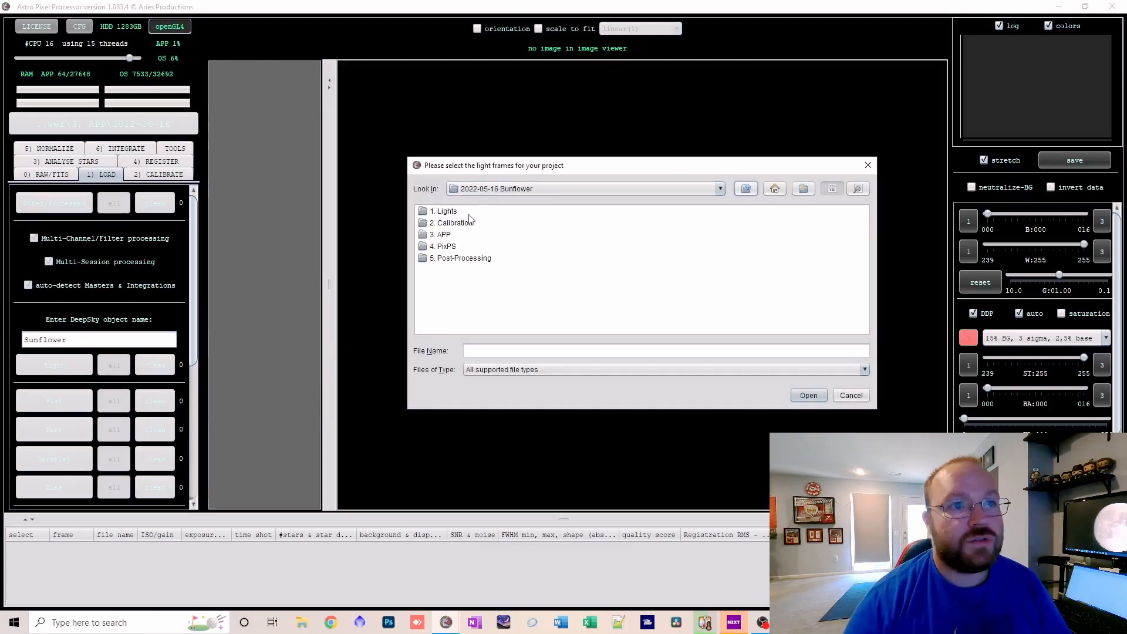
pyautogui.doubleClick(441, 212)
pyautogui.doubleClick(441, 223)
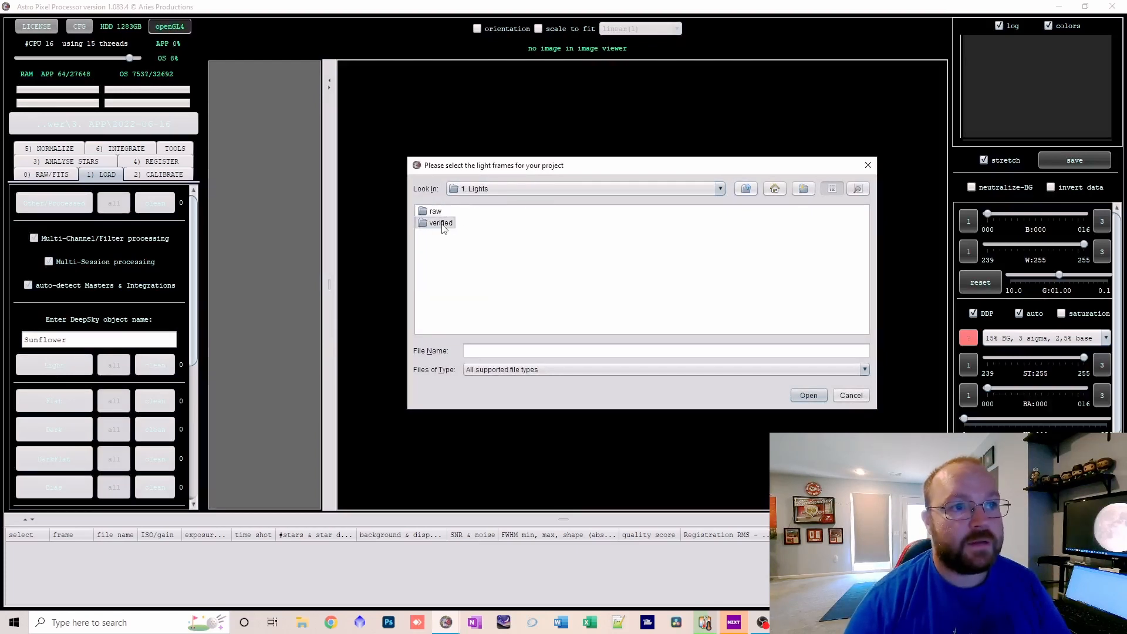
pyautogui.doubleClick(445, 234)
pyautogui.click(445, 235)
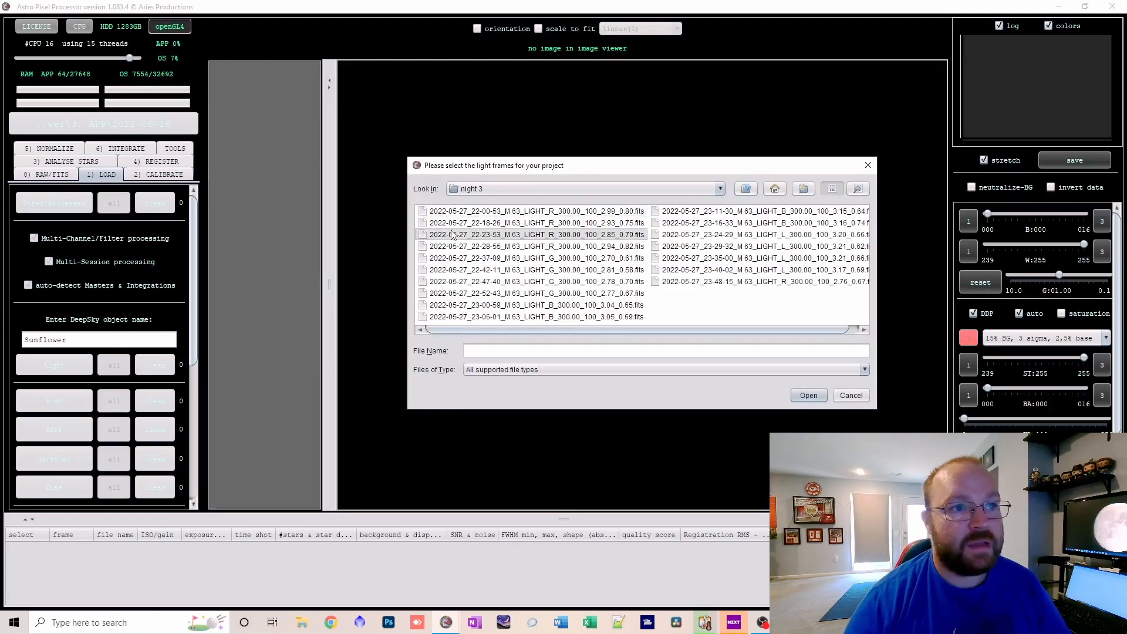
pyautogui.hotkey('ctrl', 'a')
pyautogui.click(808, 396)
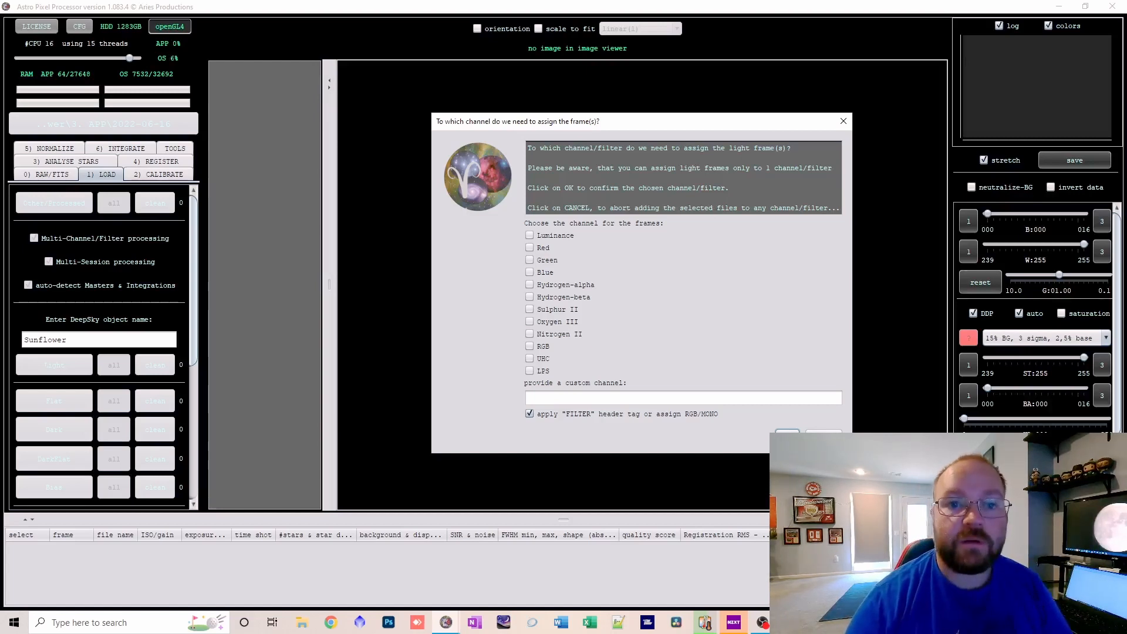
# Assign the light frames to channels by their FILTER header tag and to only 1 session.
pyautogui.click(788, 437)
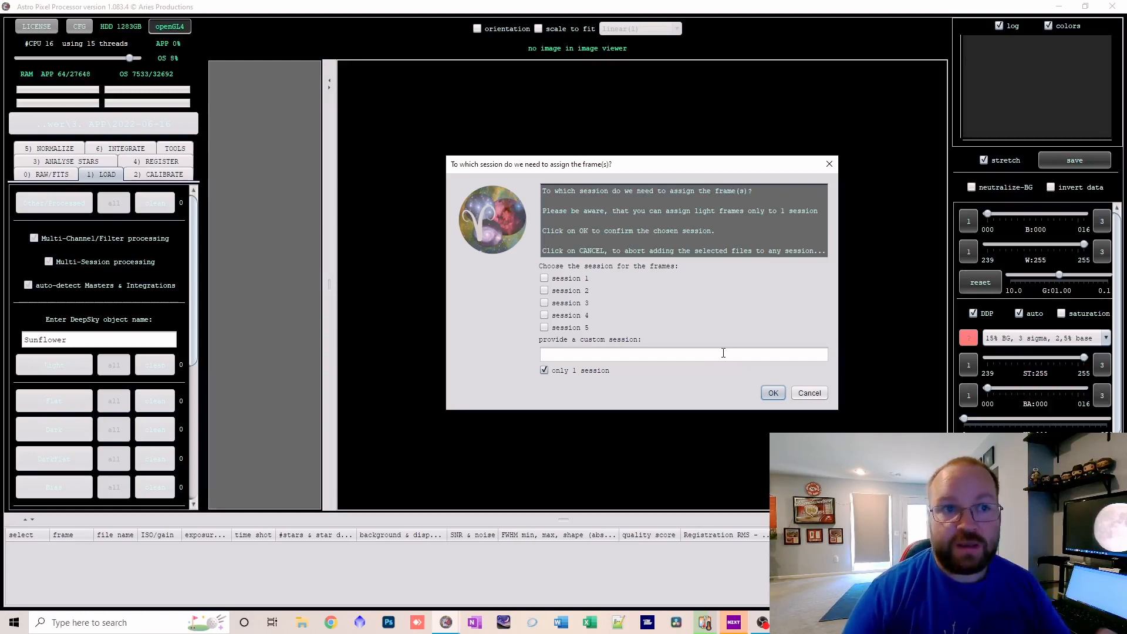
pyautogui.click(582, 357)
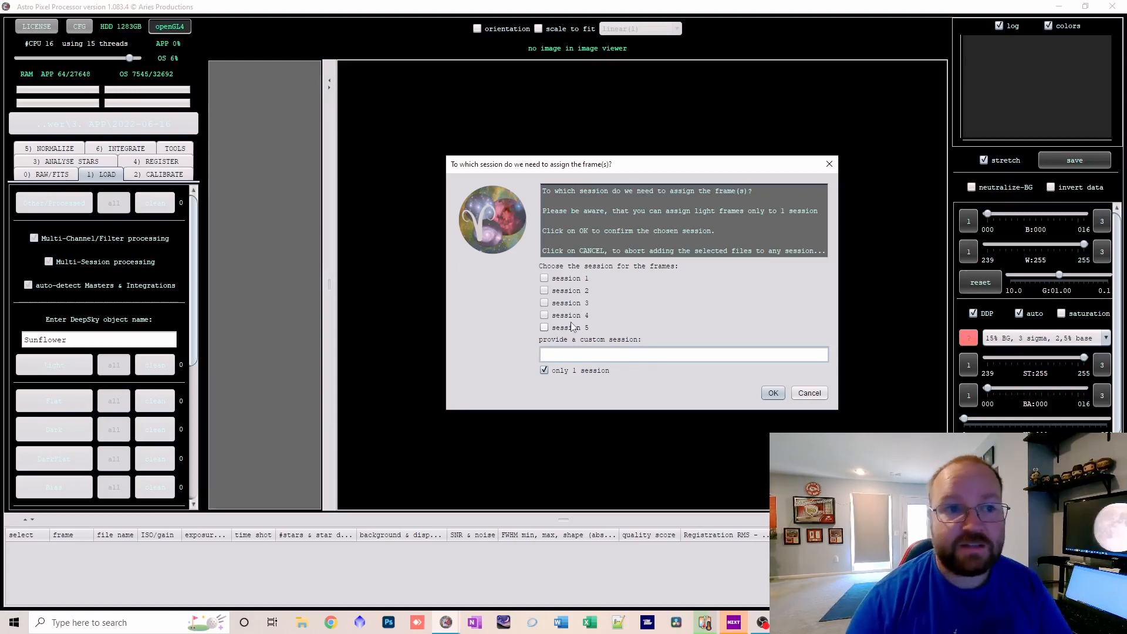
pyautogui.click(774, 393)
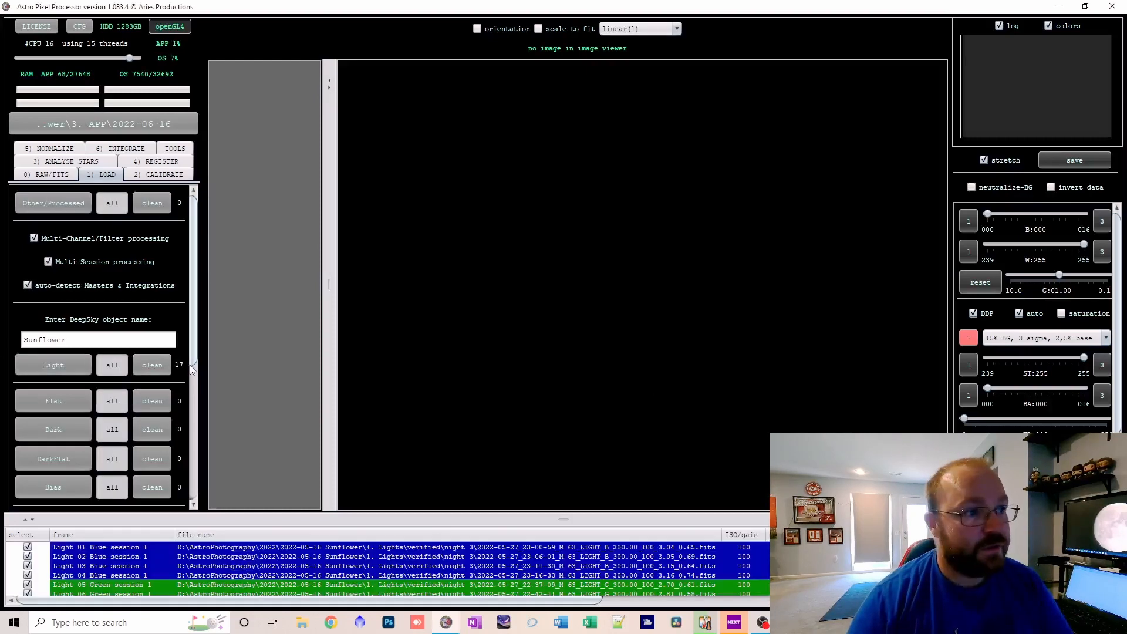
# Review the channel and session assignments of the loaded light frames in the enlarged frame list, then shrink the list again.
pyautogui.scroll(-2, 189, 571)
pyautogui.scroll(2, 190, 571)
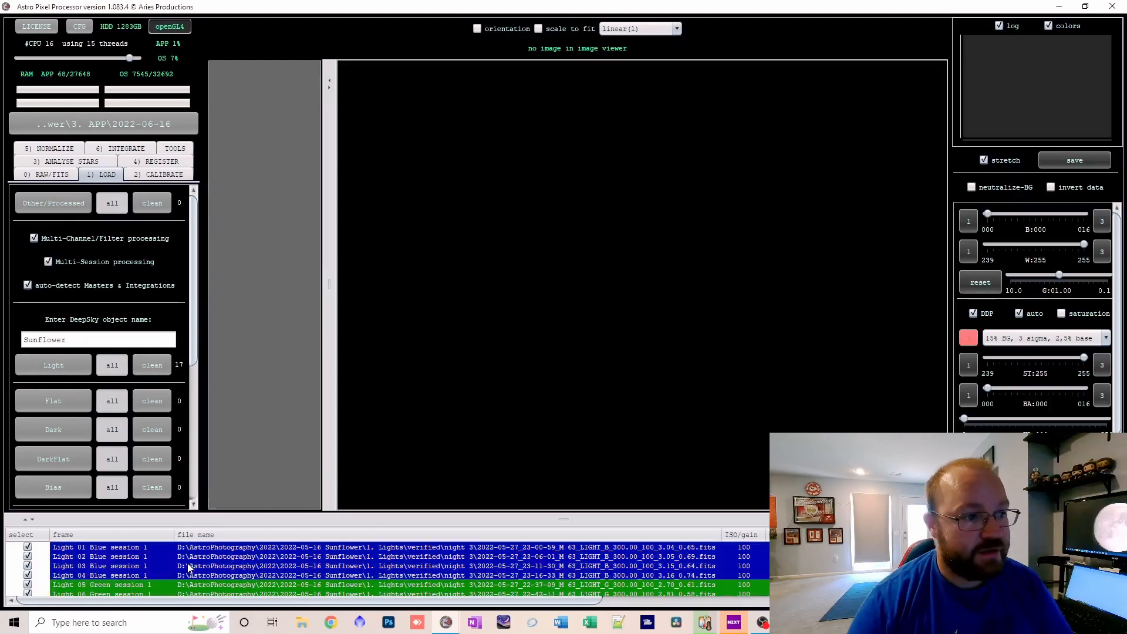
pyautogui.moveTo(172, 519); pyautogui.dragTo(172, 446)
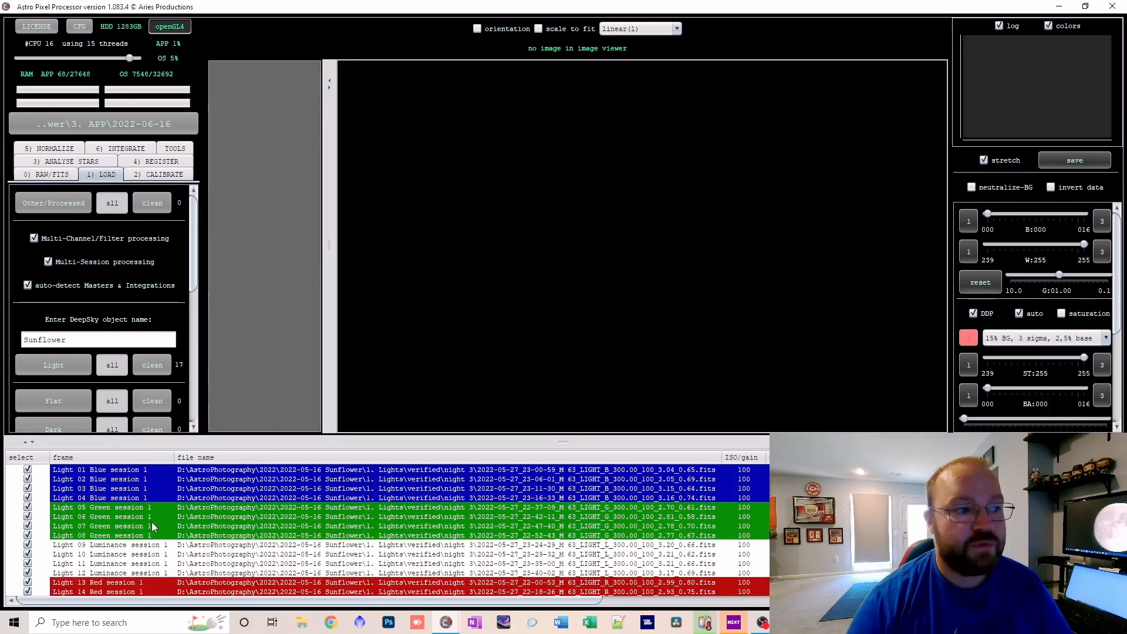
pyautogui.scroll(-1, 151, 522)
pyautogui.scroll(1, 153, 594)
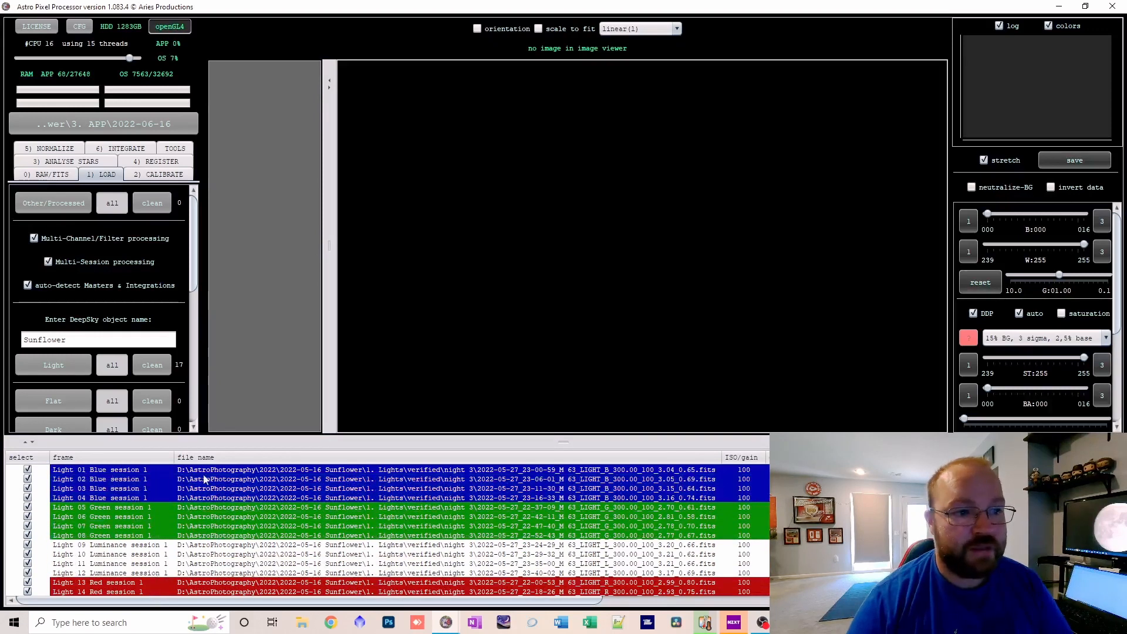
pyautogui.moveTo(202, 442); pyautogui.dragTo(193, 564)
# Start loading flat frames and browse to the N 3 folder inside 2. Calibration.
pyautogui.scroll(-2, 130, 338)
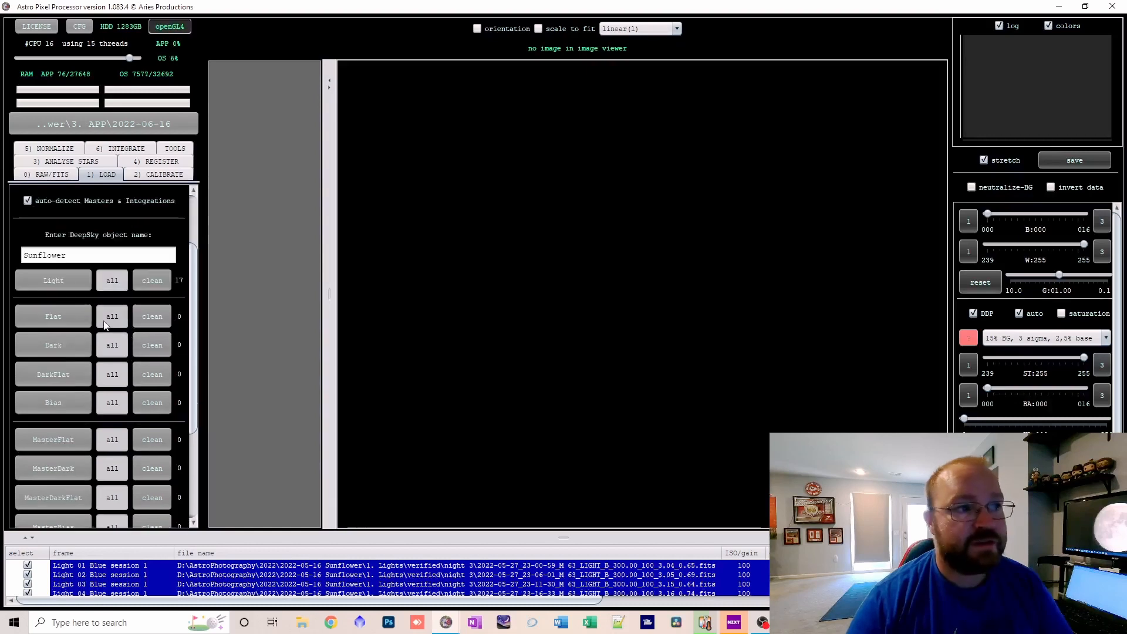
pyautogui.click(60, 314)
pyautogui.click(748, 199)
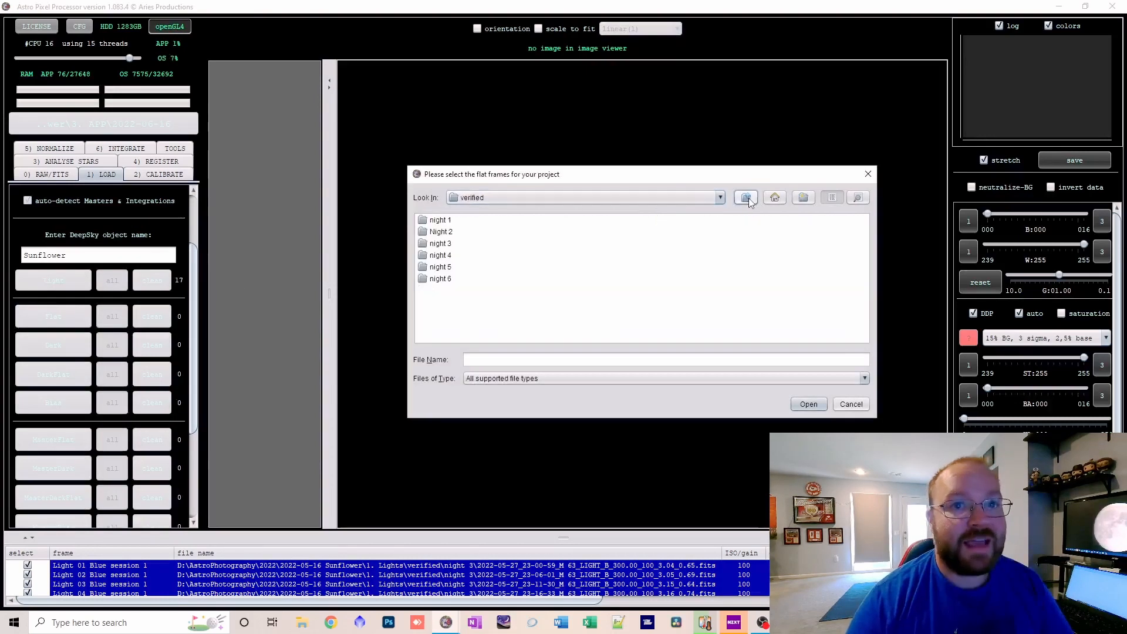
pyautogui.click(746, 200)
pyautogui.click(746, 199)
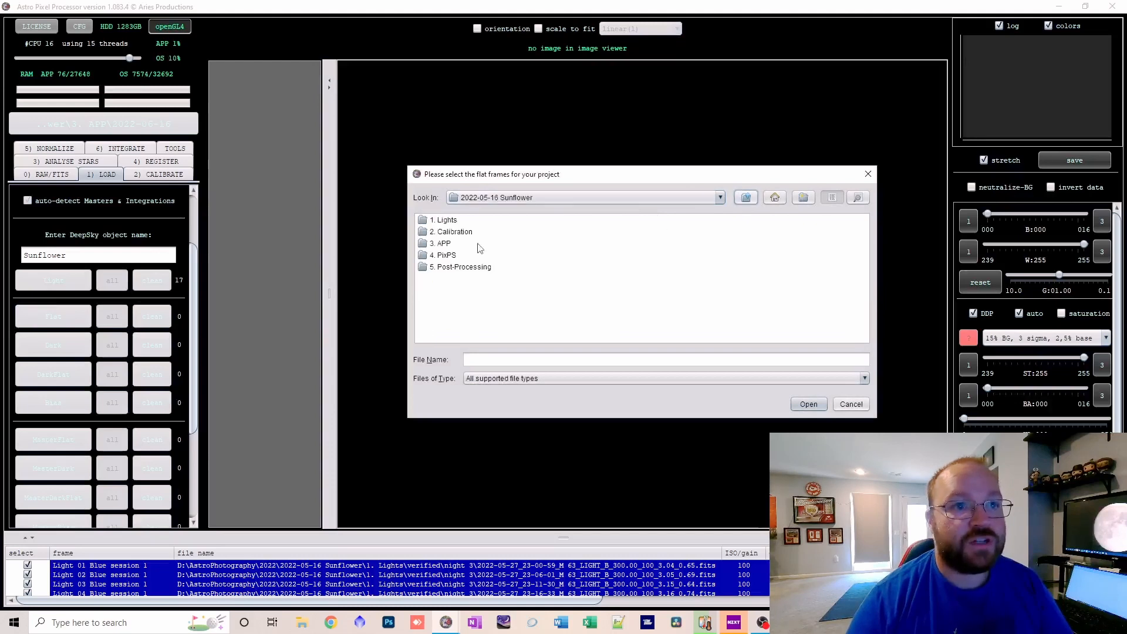
pyautogui.click(450, 233)
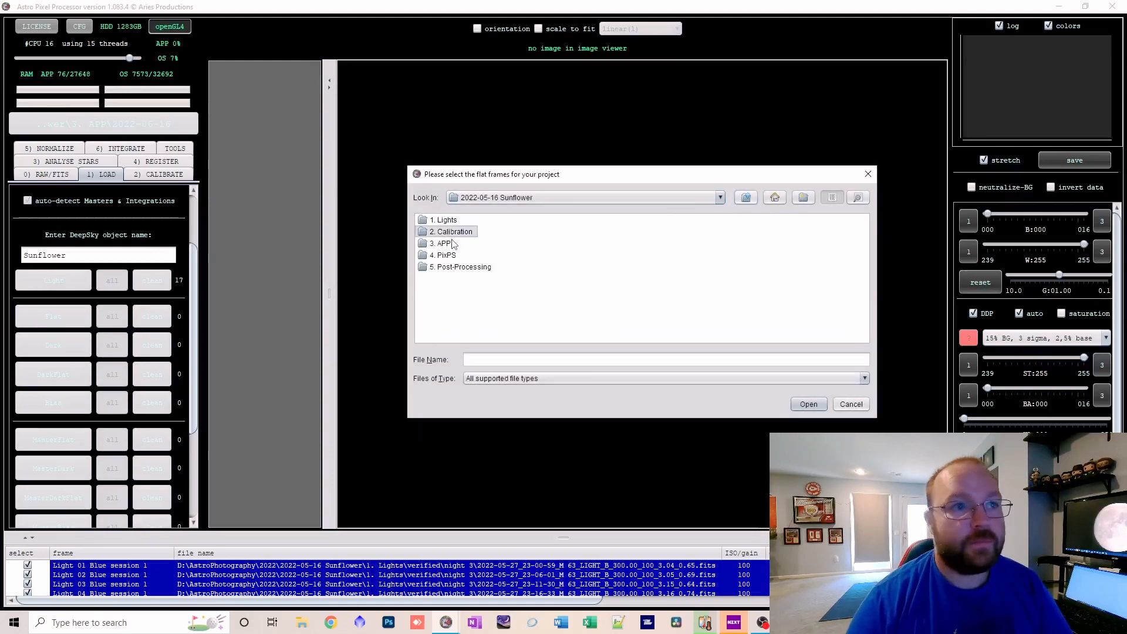
pyautogui.click(445, 245)
pyautogui.click(426, 234)
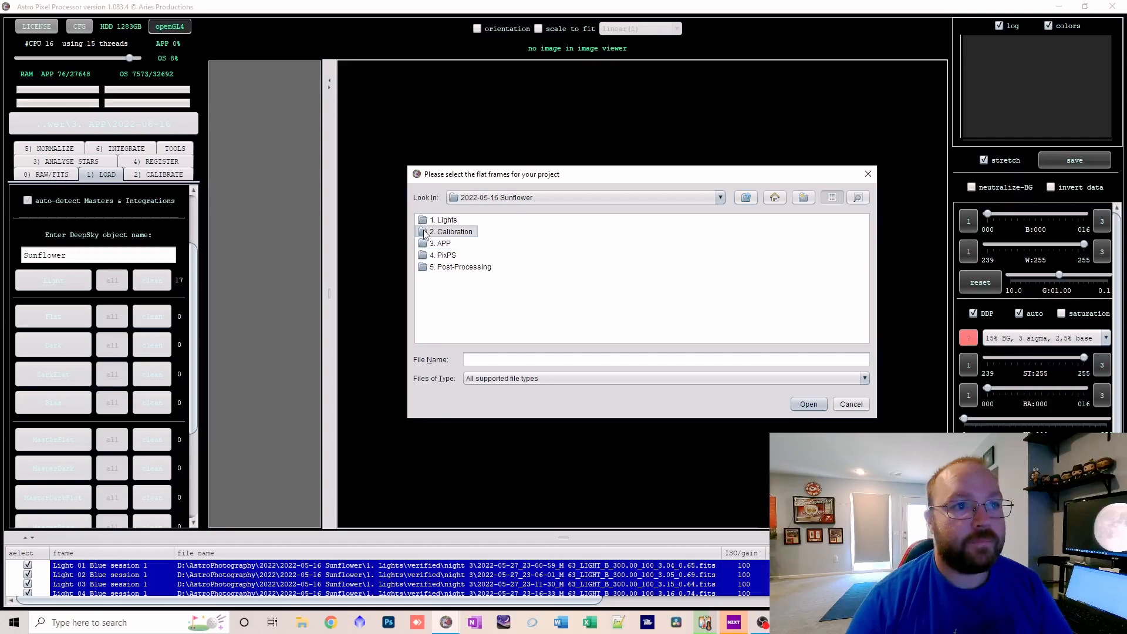
pyautogui.doubleClick(427, 233)
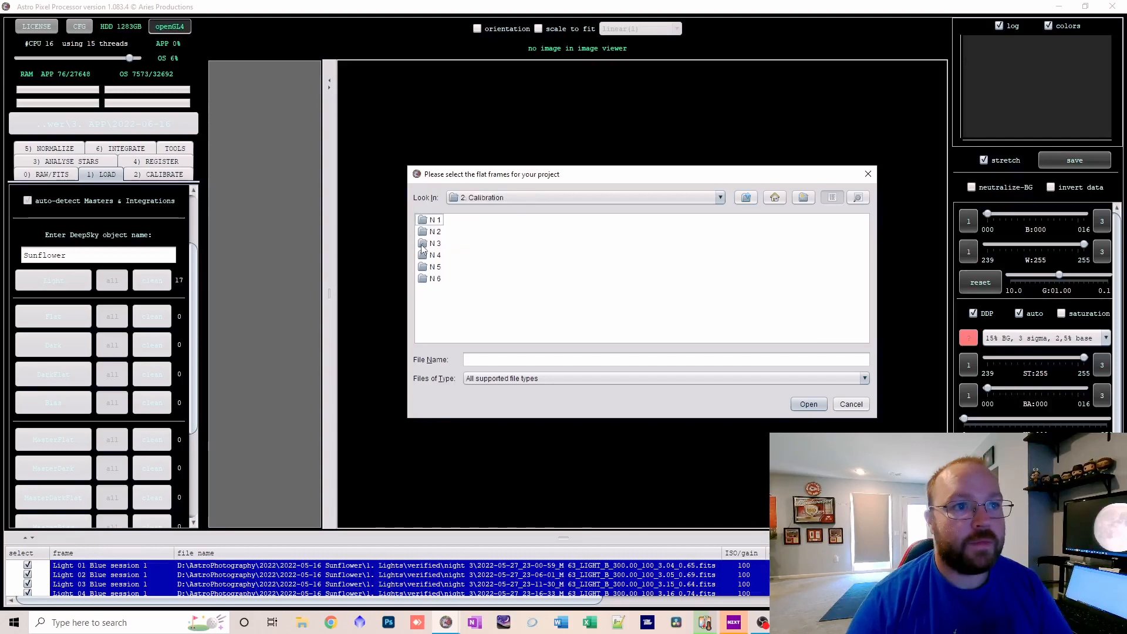
pyautogui.doubleClick(435, 243)
# Load all FLAT files from the first L flat through the last B flat, using the FILTER header tag and only 1 session.
pyautogui.click(464, 243)
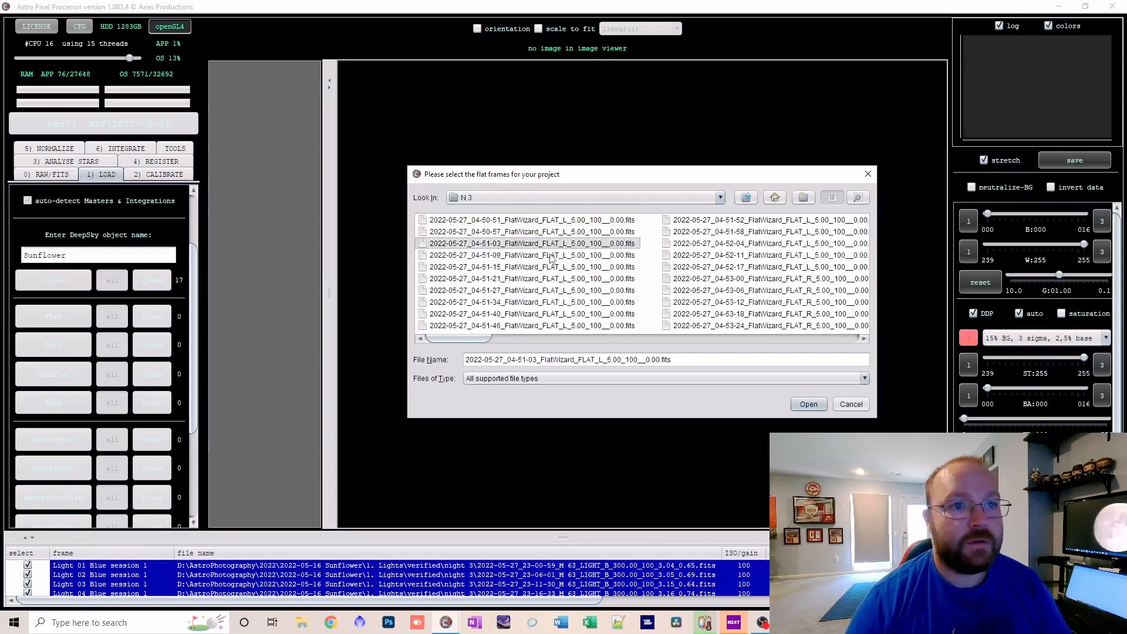
pyautogui.click(573, 221)
pyautogui.scroll(-4, 573, 241)
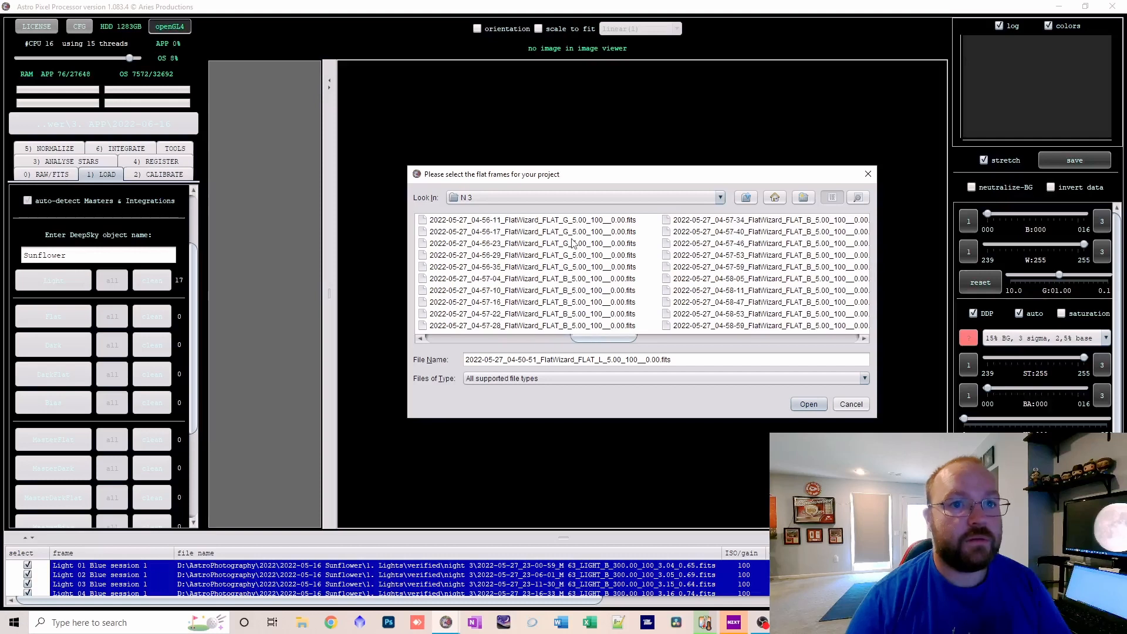
pyautogui.scroll(-2, 572, 241)
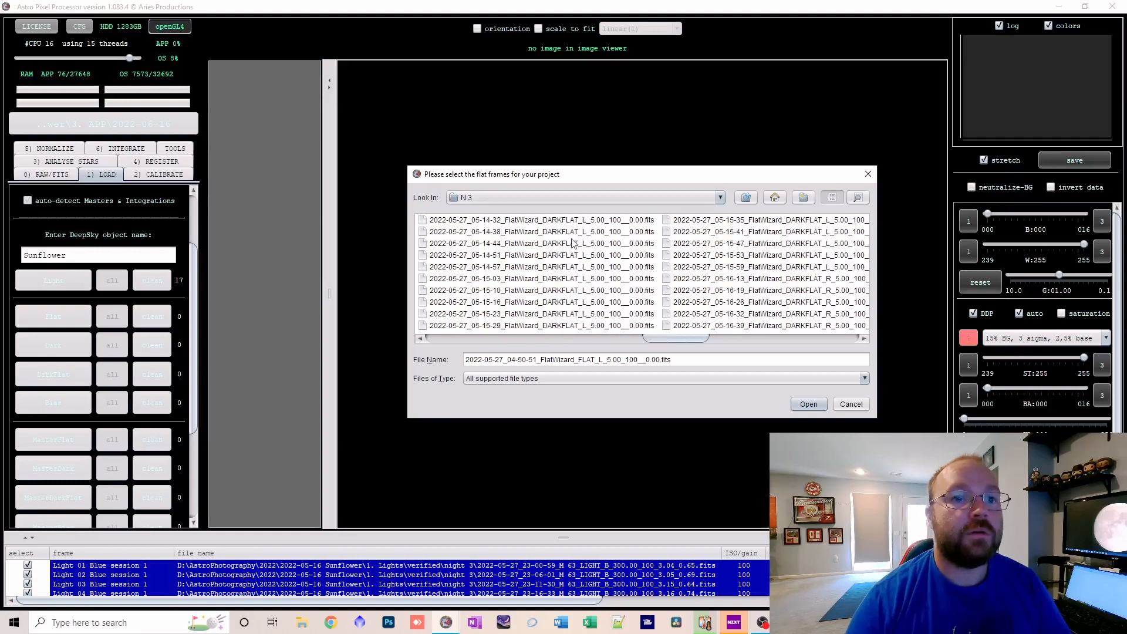
pyautogui.keyDown('shift'); pyautogui.click(586, 326); pyautogui.keyUp('shift')
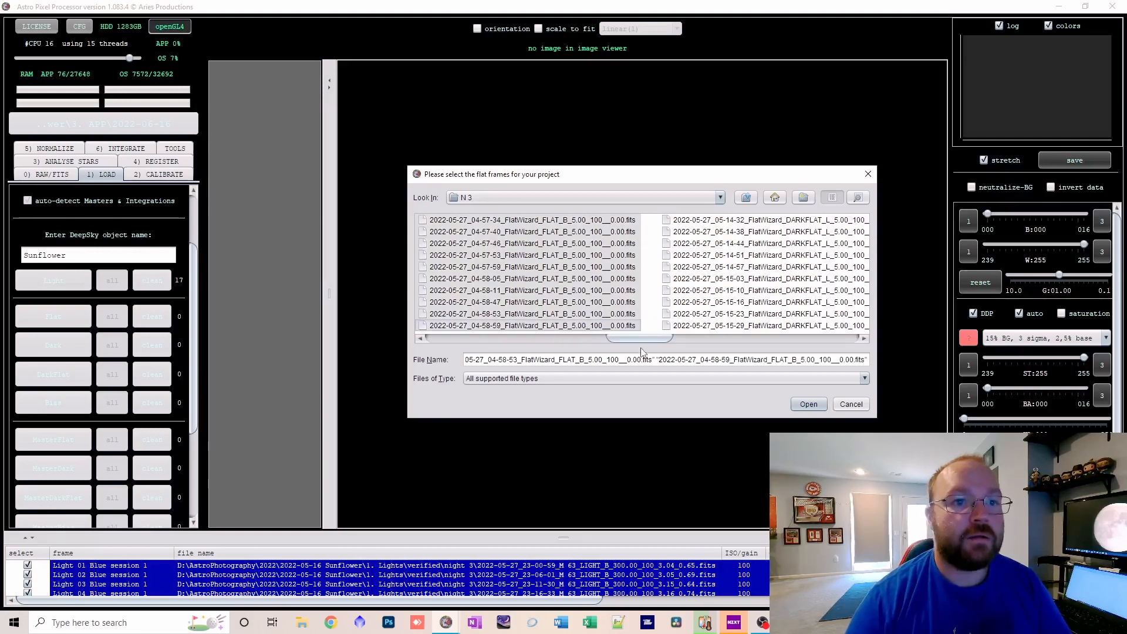
pyautogui.click(800, 409)
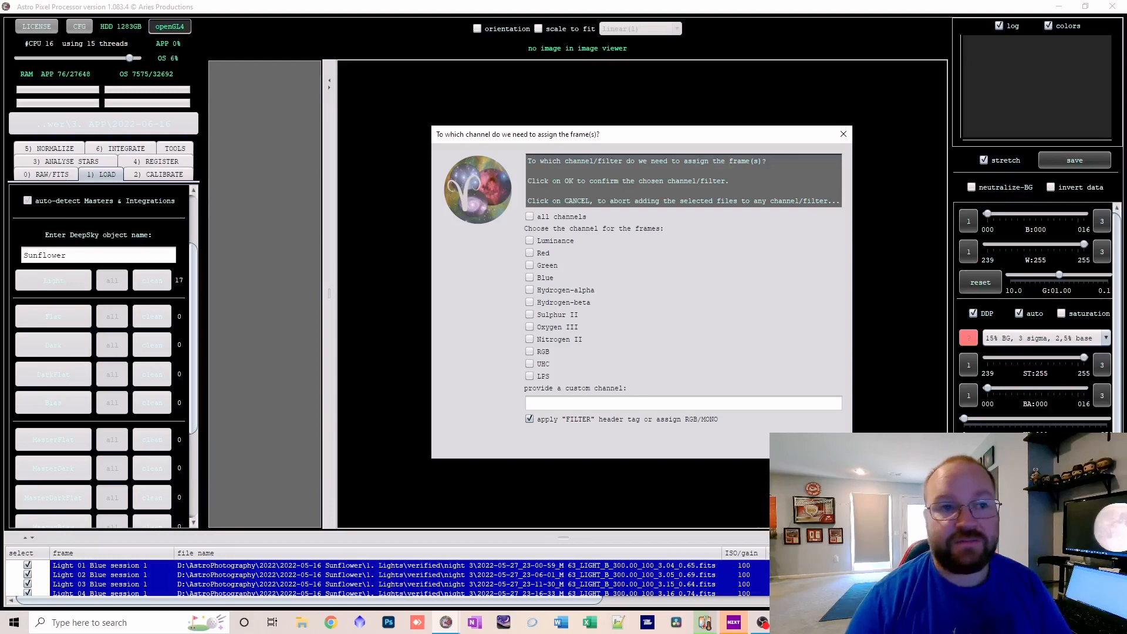
pyautogui.click(787, 442)
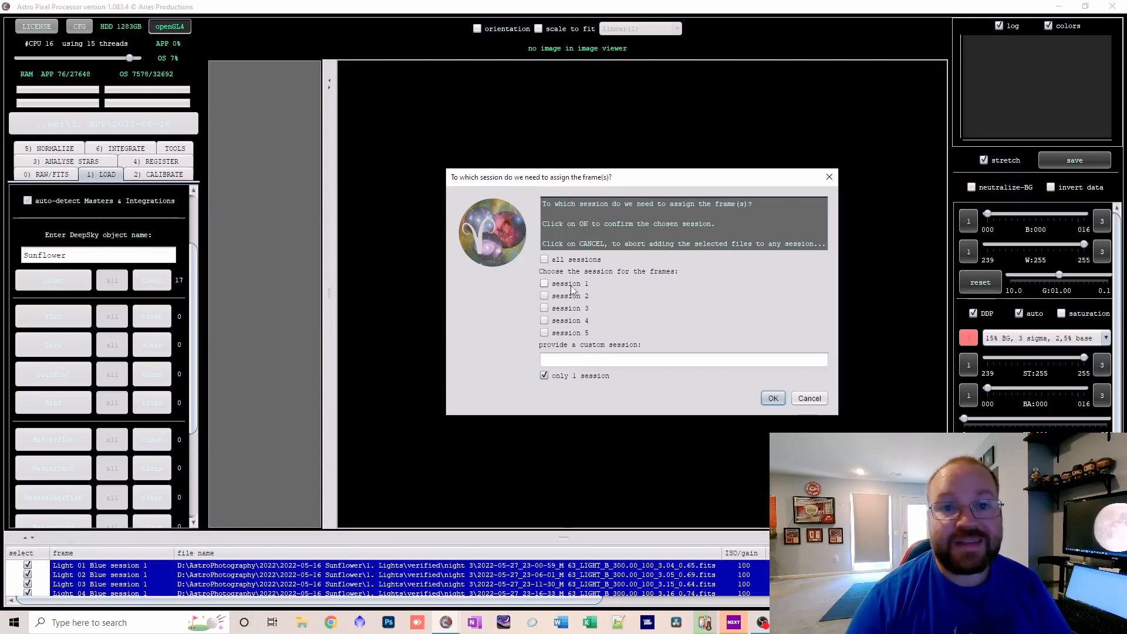
pyautogui.click(771, 400)
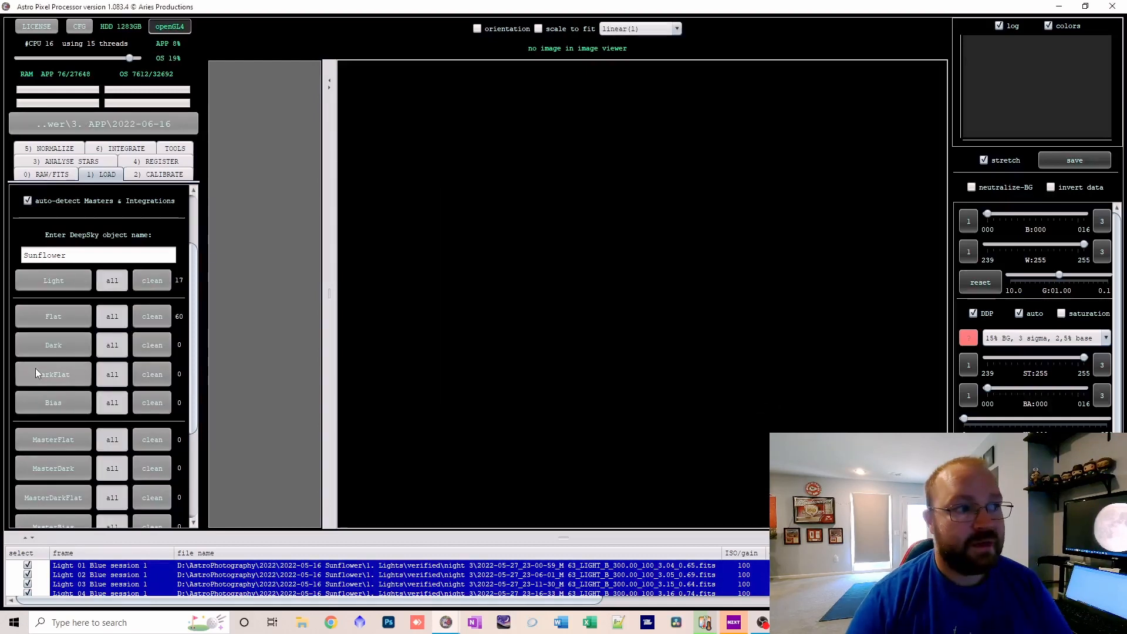
# Load all DARKFLAT files from the first L dark flat through the last B dark flat, assigned to all channels and only 1 session.
pyautogui.click(44, 370)
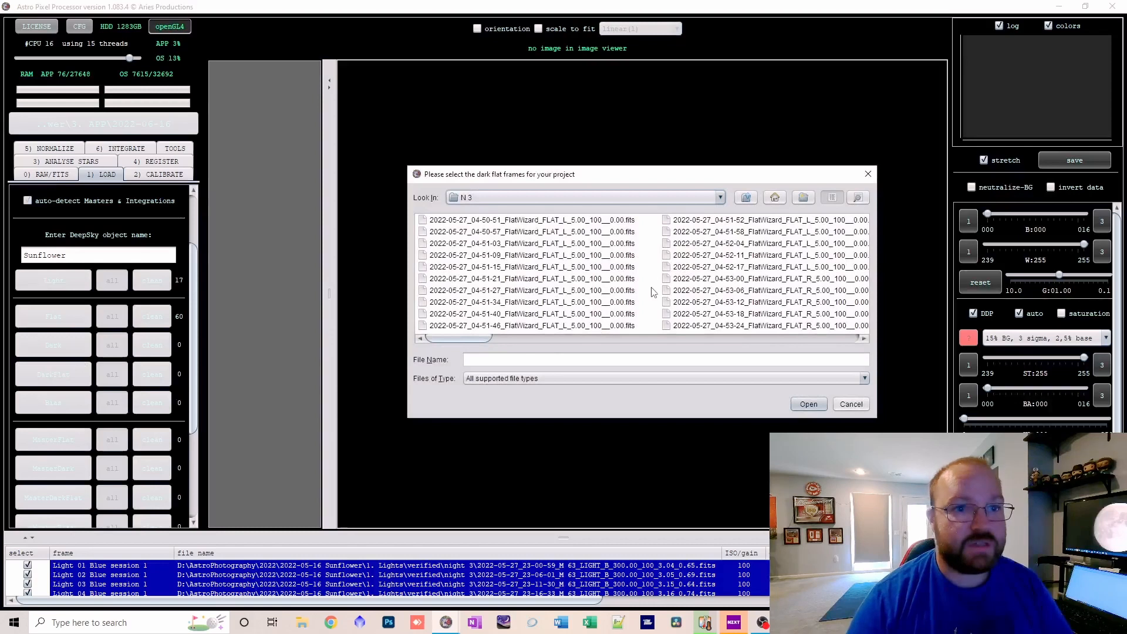
pyautogui.hscroll(5, 654, 292)
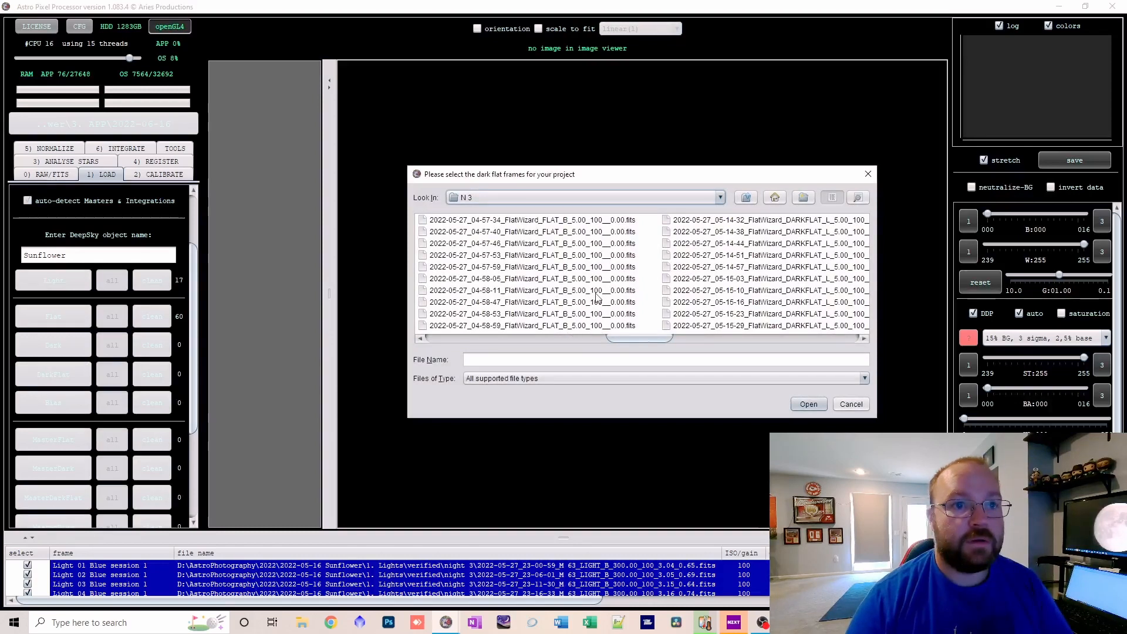
pyautogui.hscroll(3, 597, 298)
pyautogui.click(580, 223)
pyautogui.hscroll(3, 582, 257)
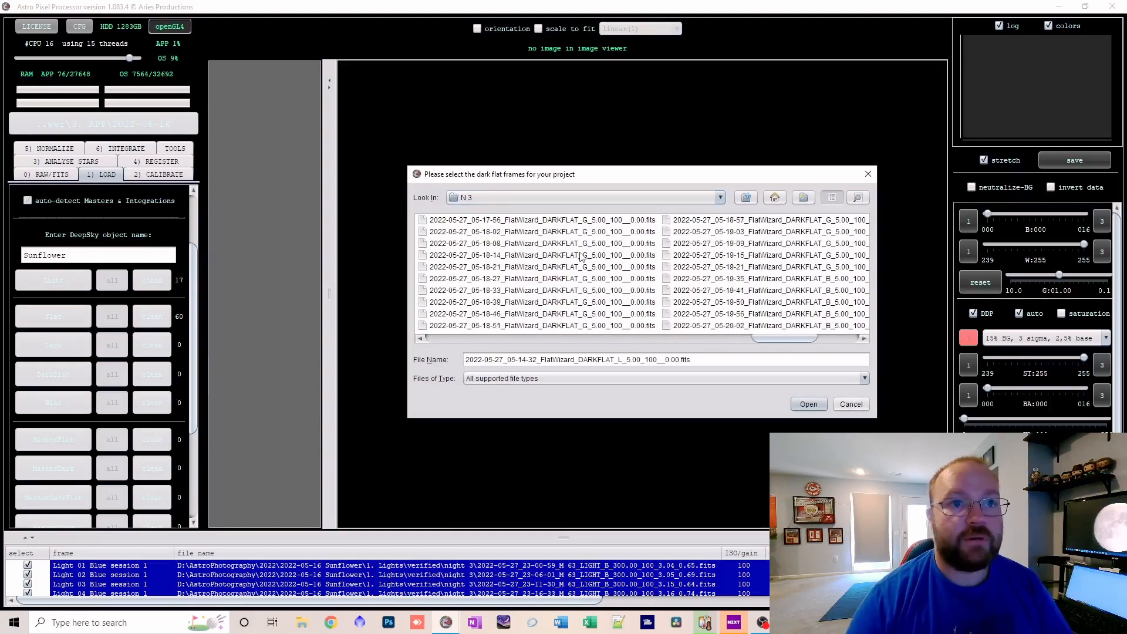
pyautogui.hscroll(3, 581, 257)
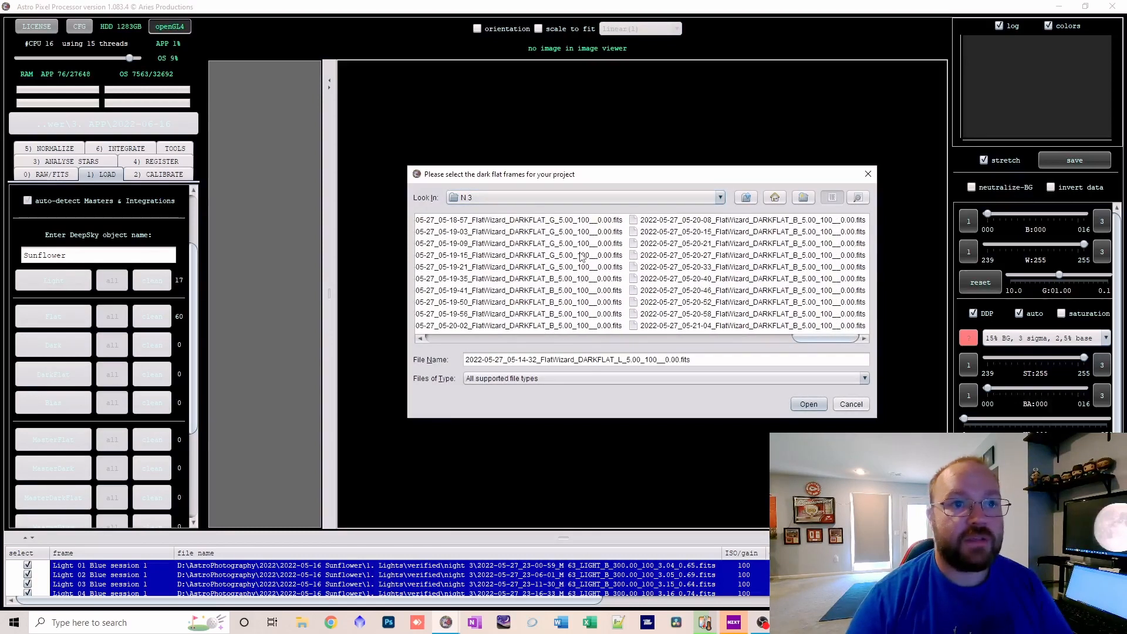
pyautogui.keyDown('shift'); pyautogui.click(796, 327); pyautogui.keyUp('shift')
pyautogui.click(809, 404)
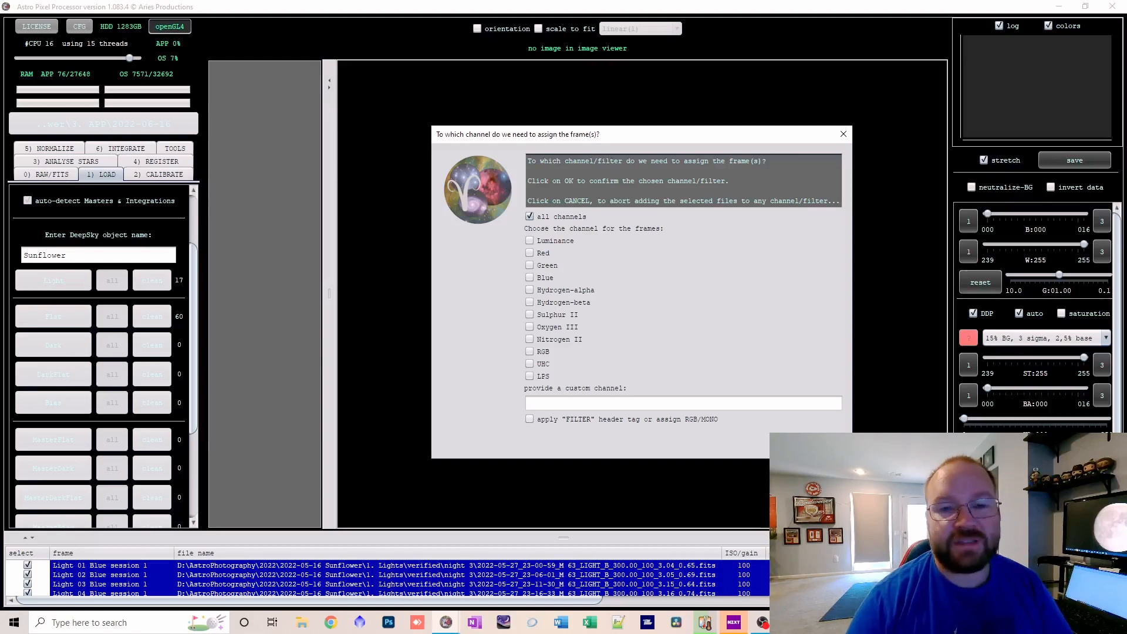
pyautogui.click(788, 442)
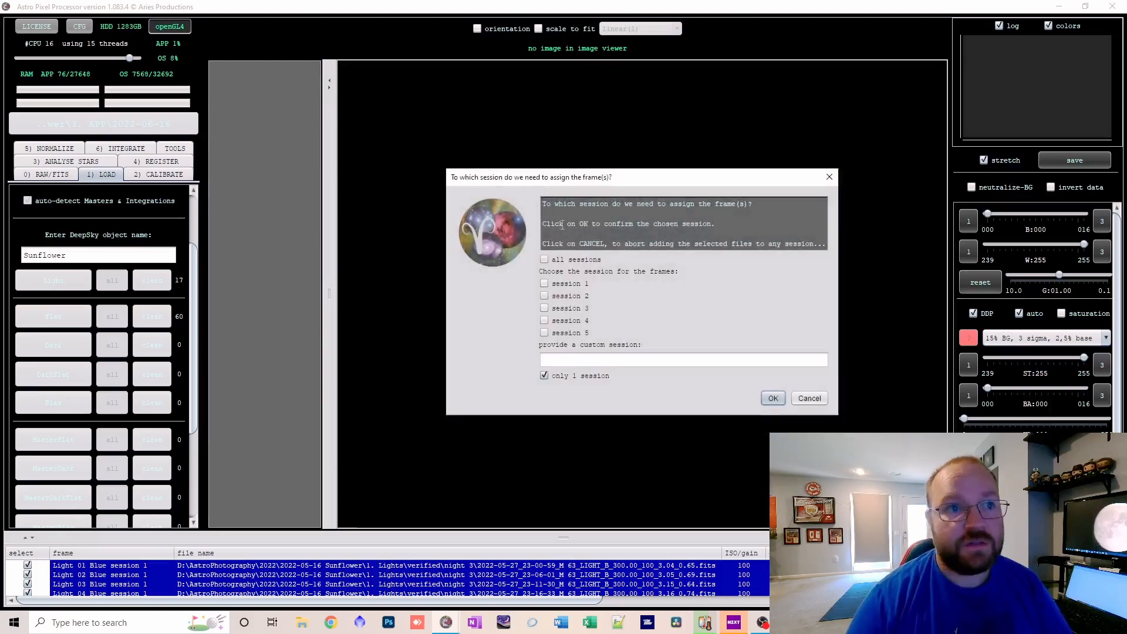
pyautogui.click(774, 399)
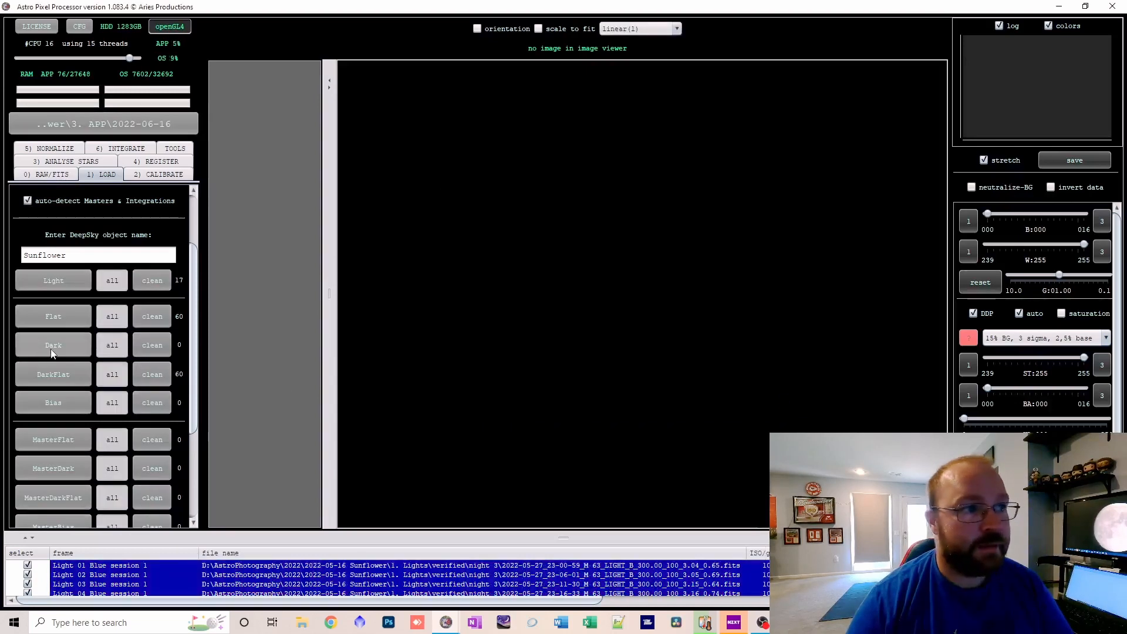
# Start loading dark frames and browse to the G 100 folder inside 1 Darks, Bin 1.
pyautogui.click(58, 347)
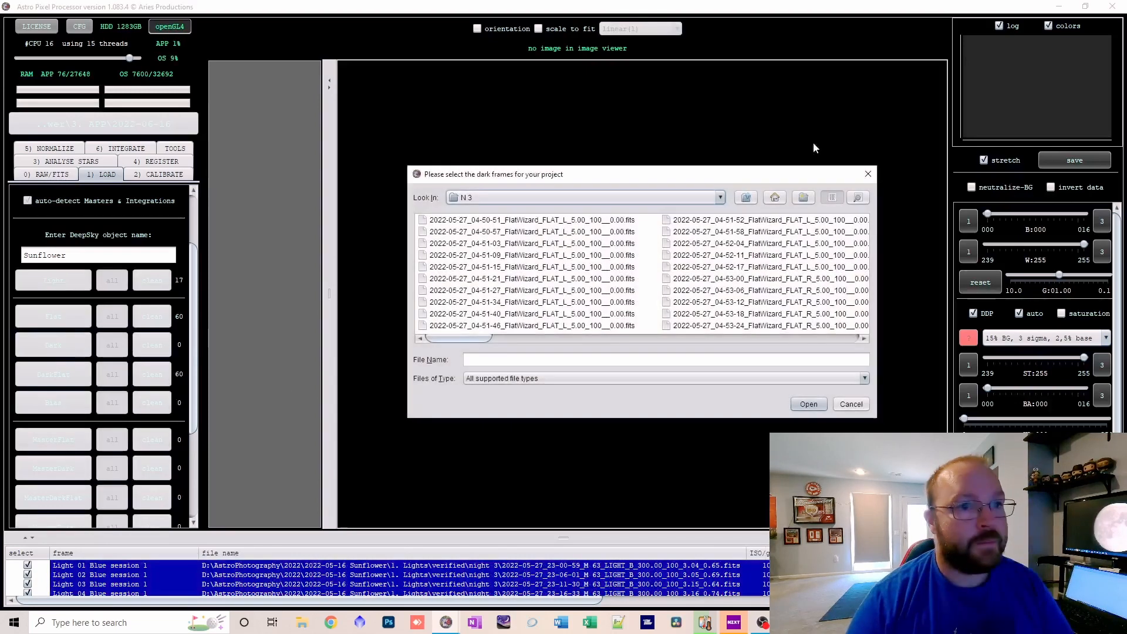
pyautogui.click(745, 198)
pyautogui.click(743, 198)
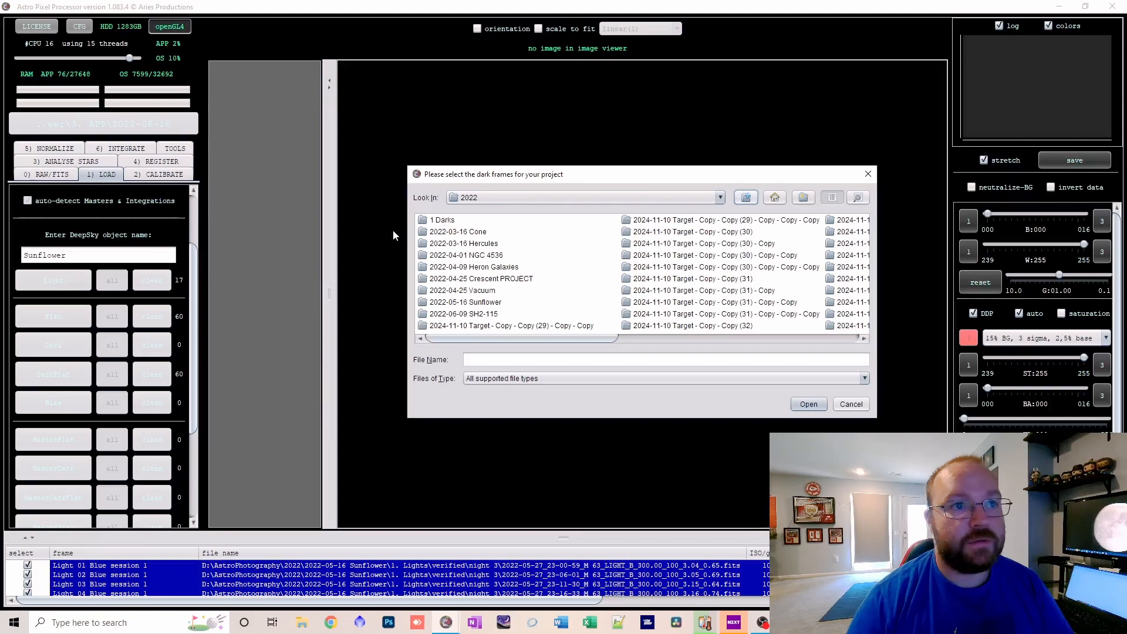
pyautogui.doubleClick(446, 220)
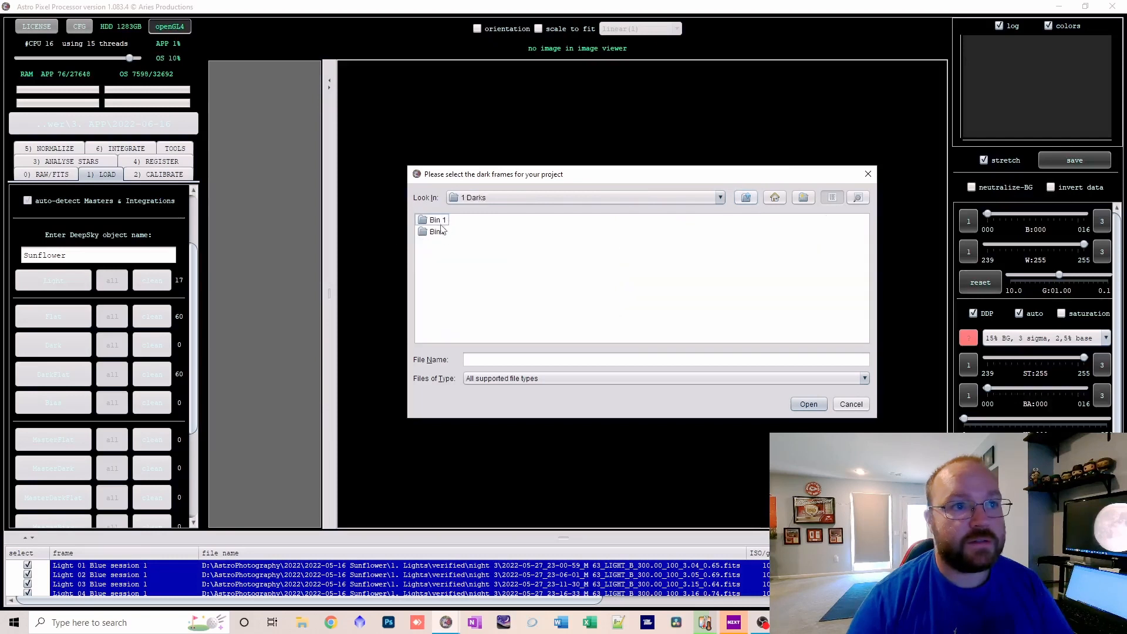
pyautogui.doubleClick(439, 220)
pyautogui.doubleClick(446, 233)
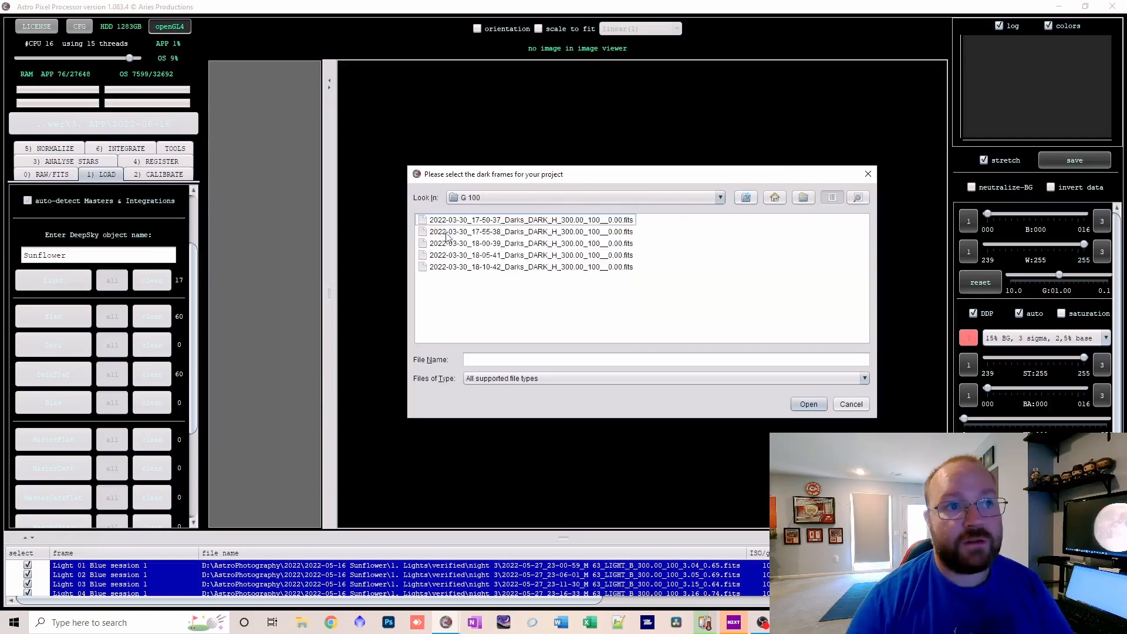
# Load all five DARK_H_300.00 files from the G 100 folder, assigned to all channels and only 1 session.
pyautogui.click(484, 223)
pyautogui.keyDown('shift'); pyautogui.click(548, 267); pyautogui.keyUp('shift')
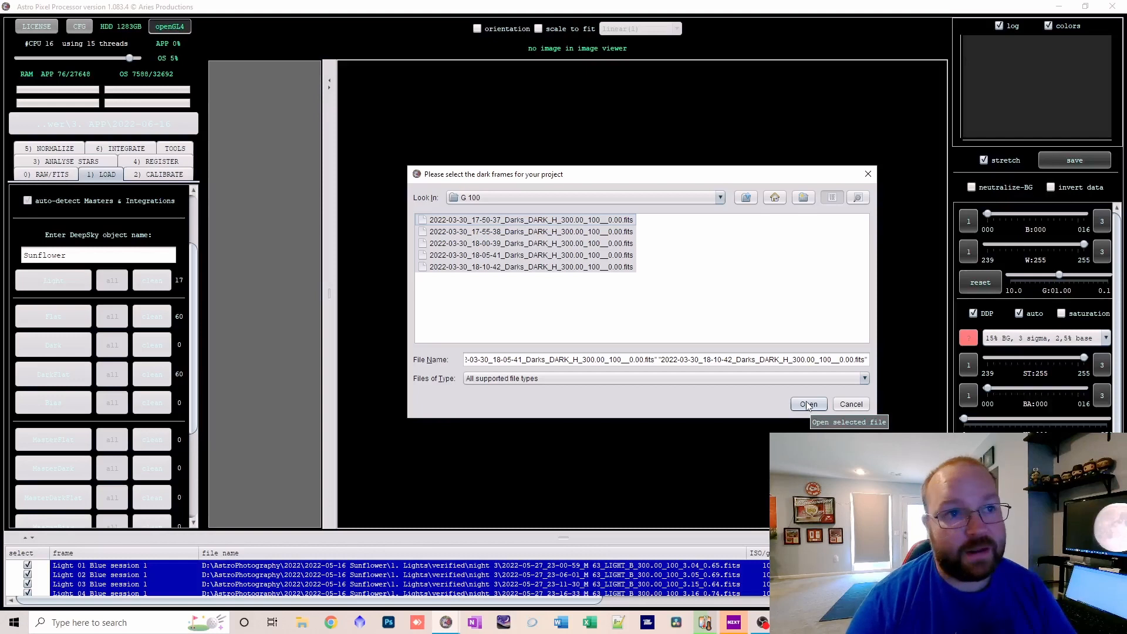
pyautogui.click(808, 404)
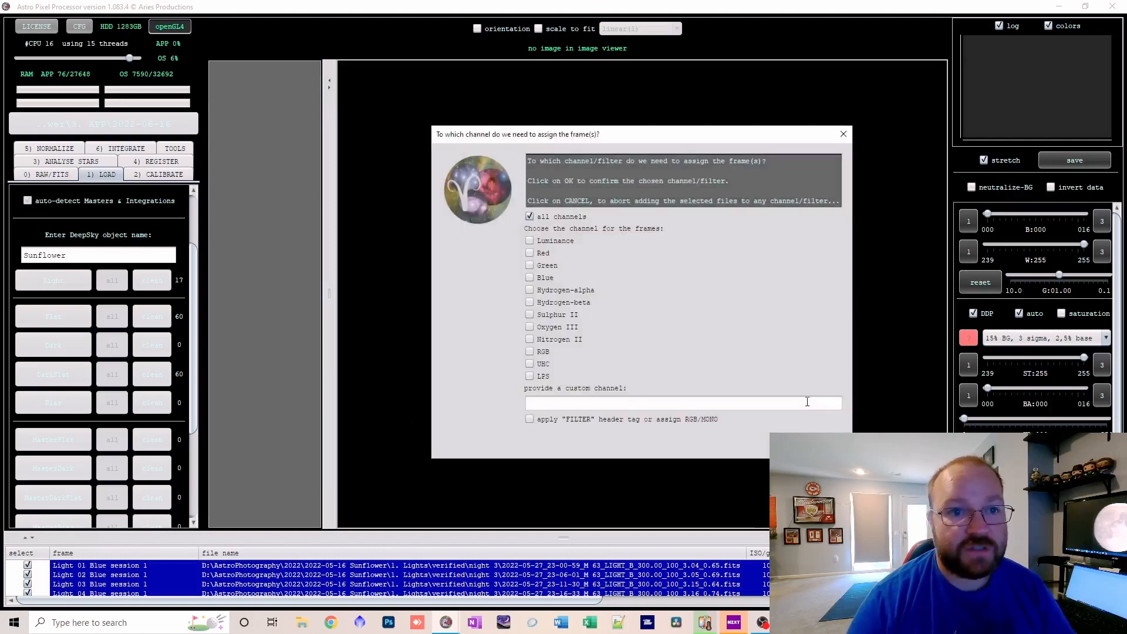
pyautogui.click(531, 217)
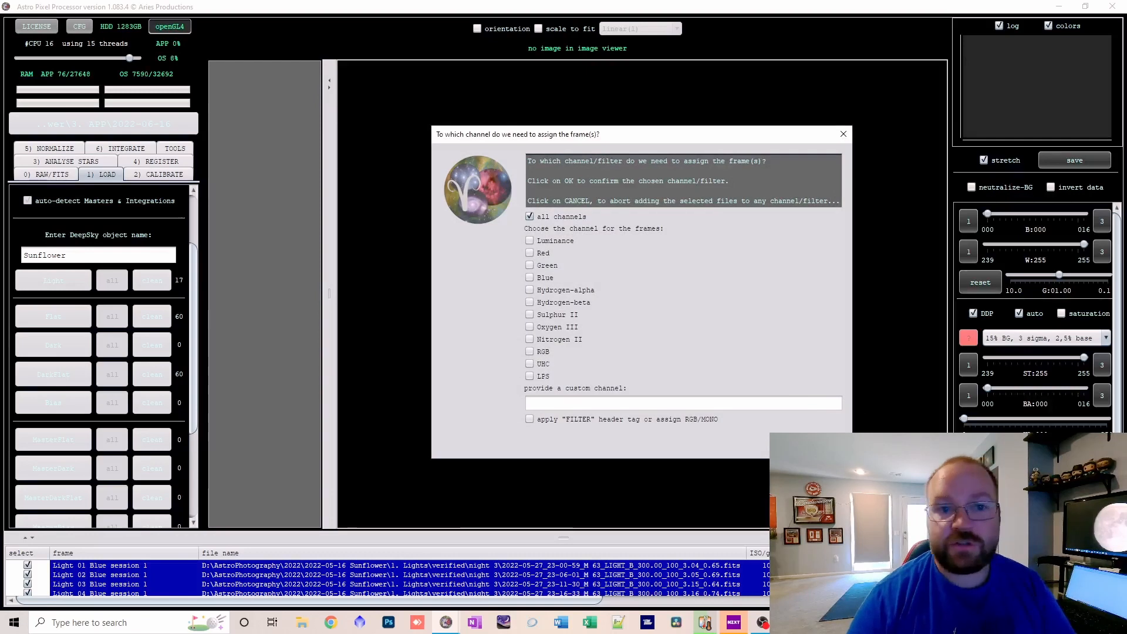
pyautogui.click(787, 442)
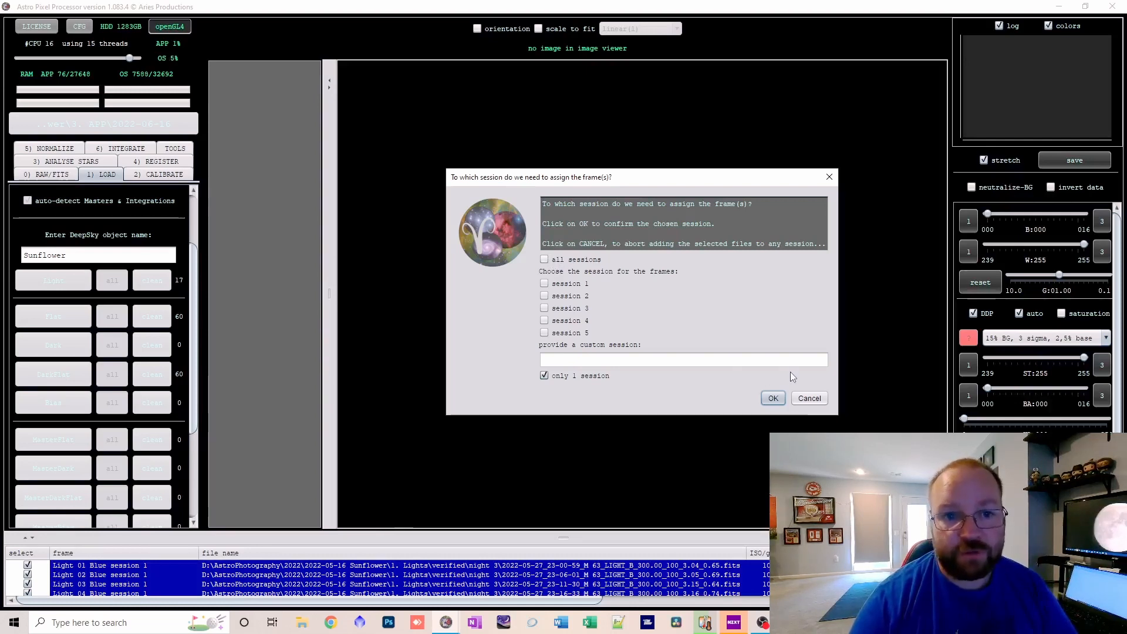
pyautogui.click(775, 398)
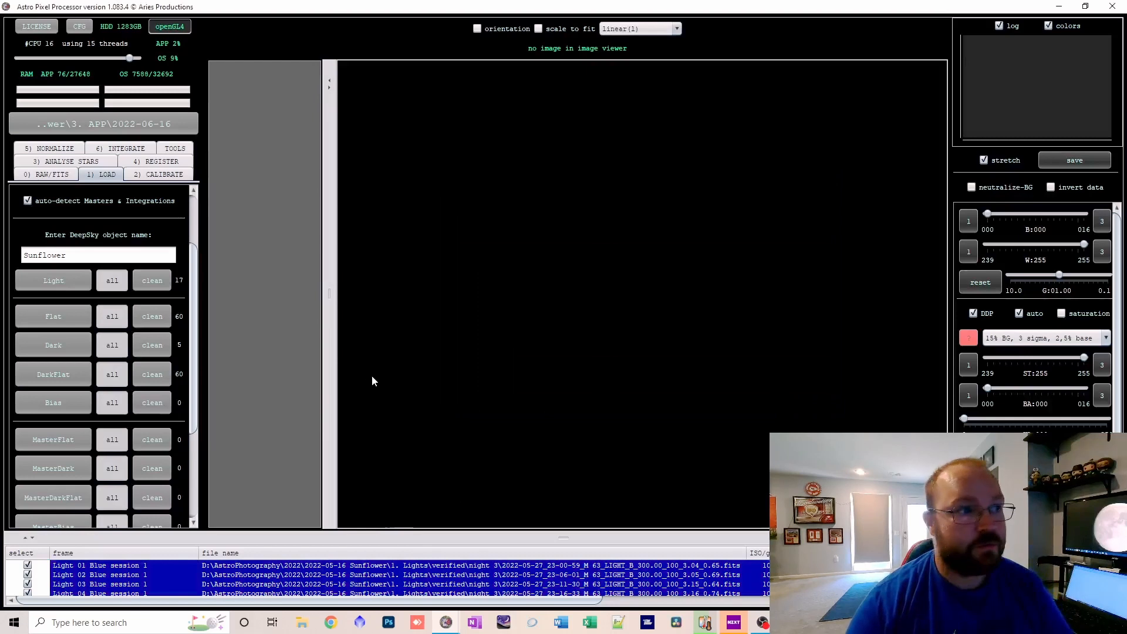
# Review the RAW/FITS color filter array settings, including the available patterns and the explanation of the force Bayer/X-Trans CFA option.
pyautogui.click(52, 175)
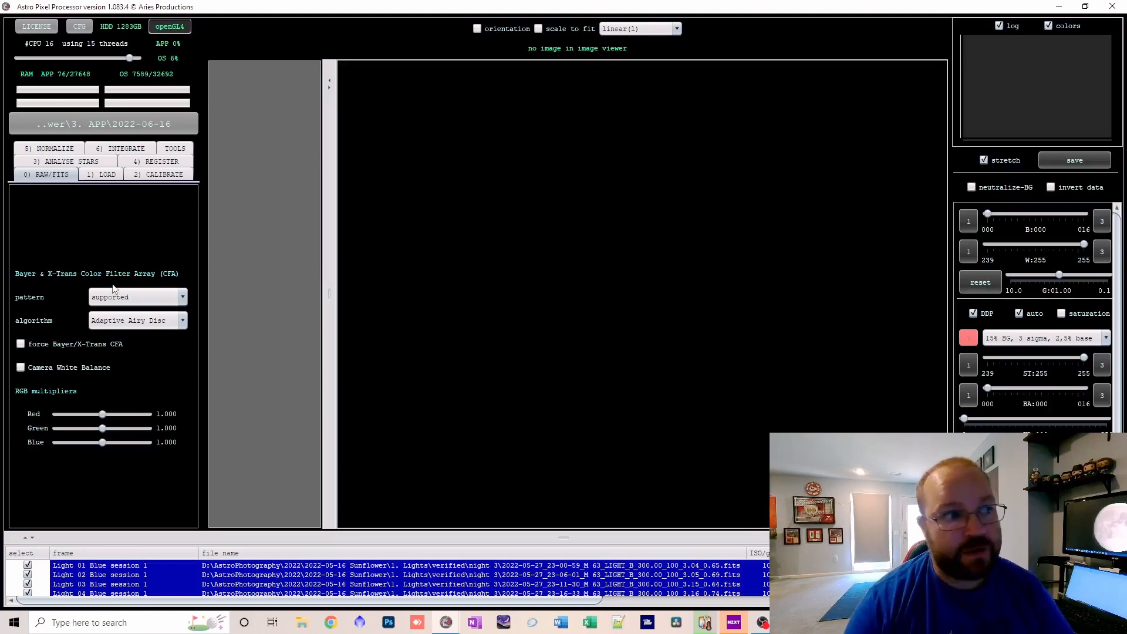
pyautogui.click(128, 299)
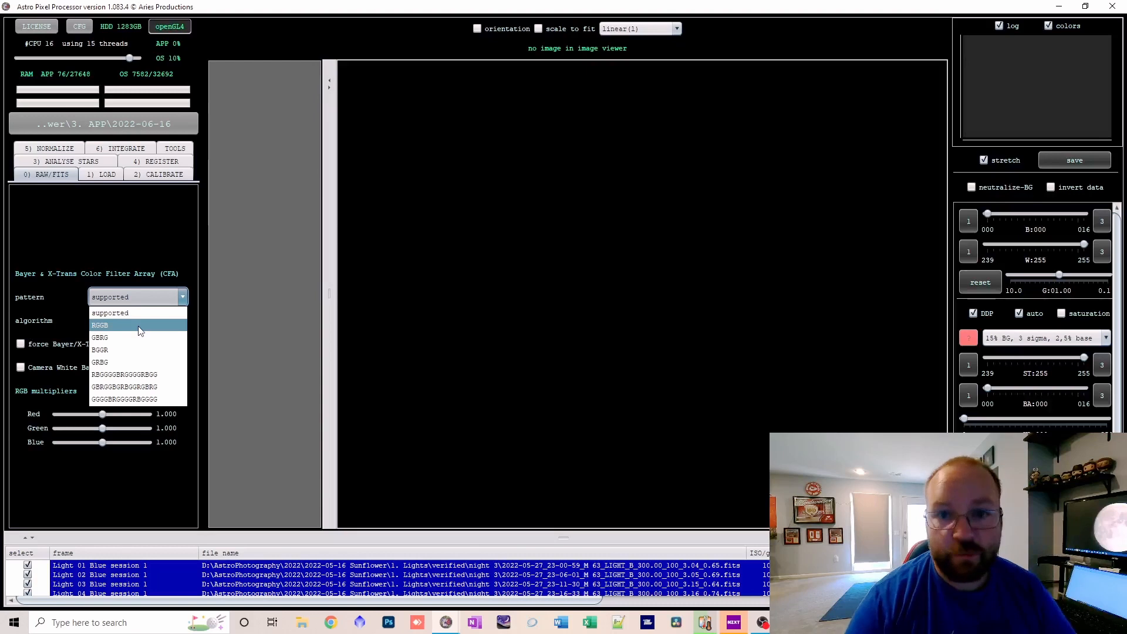
pyautogui.click(63, 349)
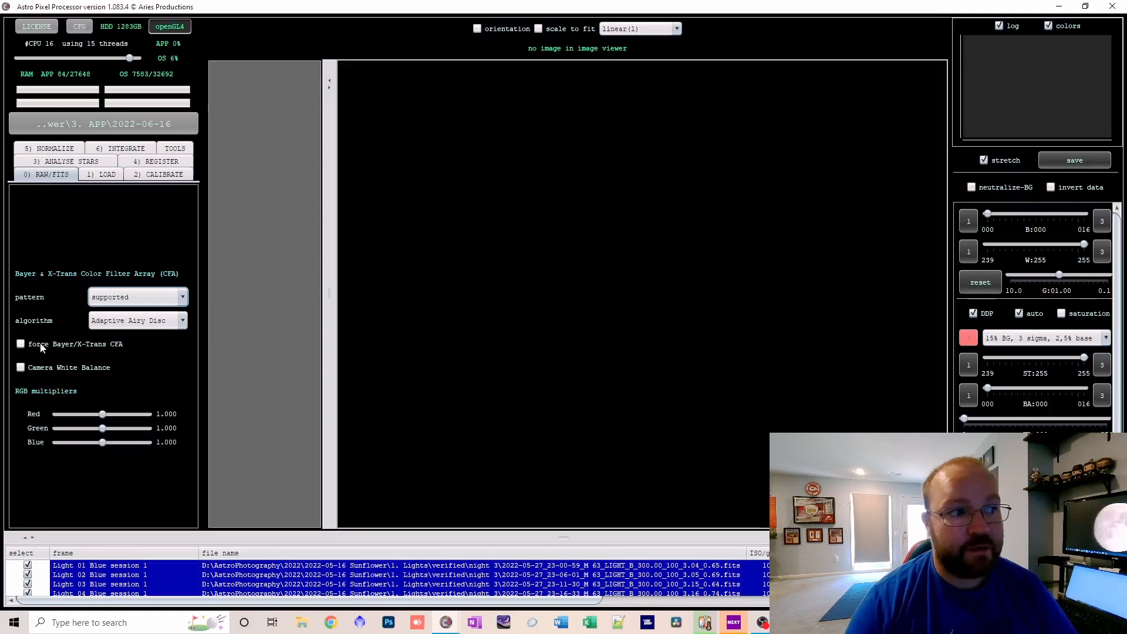
pyautogui.moveTo(41, 348)
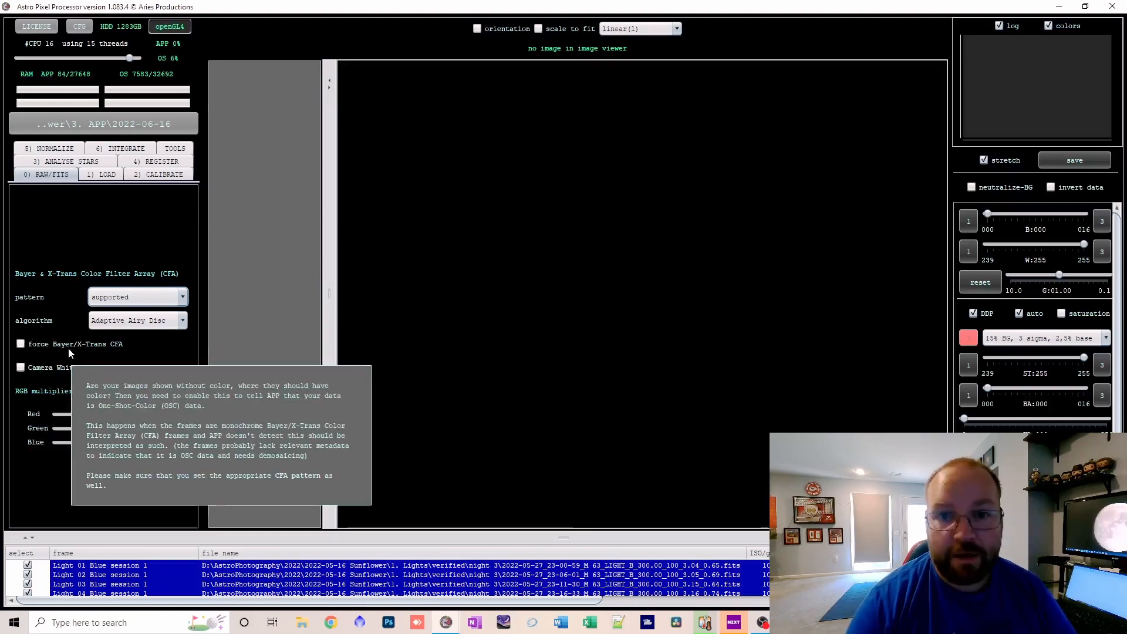
pyautogui.moveTo(115, 304)
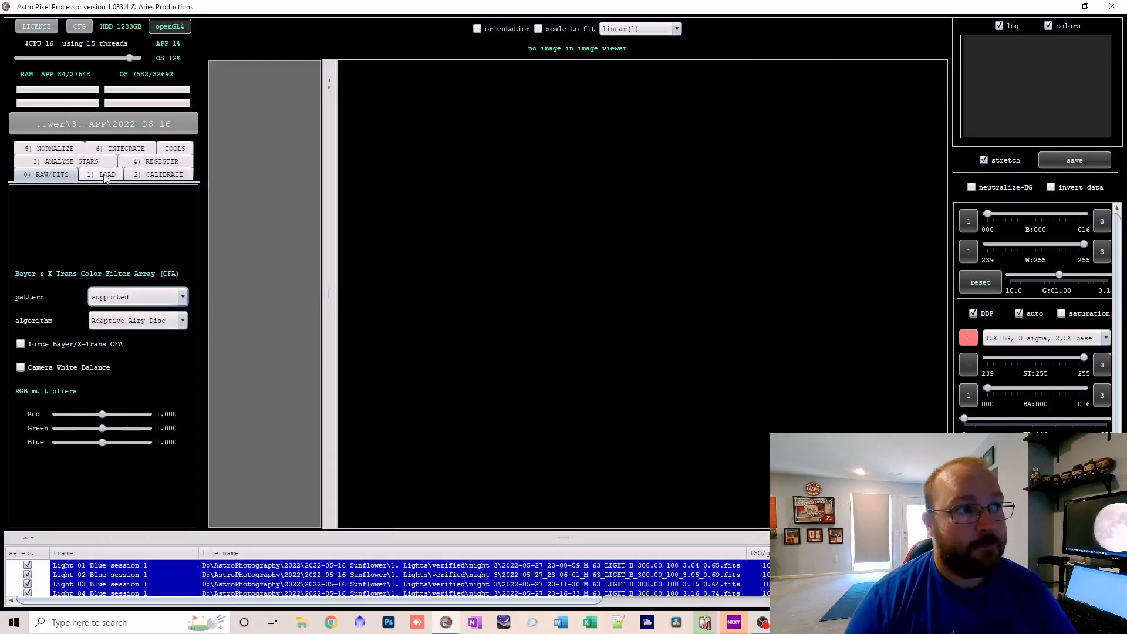
# Review the remaining load options and the calibration settings, from the MasterBias integration method to the calibrated light frame saving options.
pyautogui.click(104, 175)
pyautogui.scroll(-7, 158, 238)
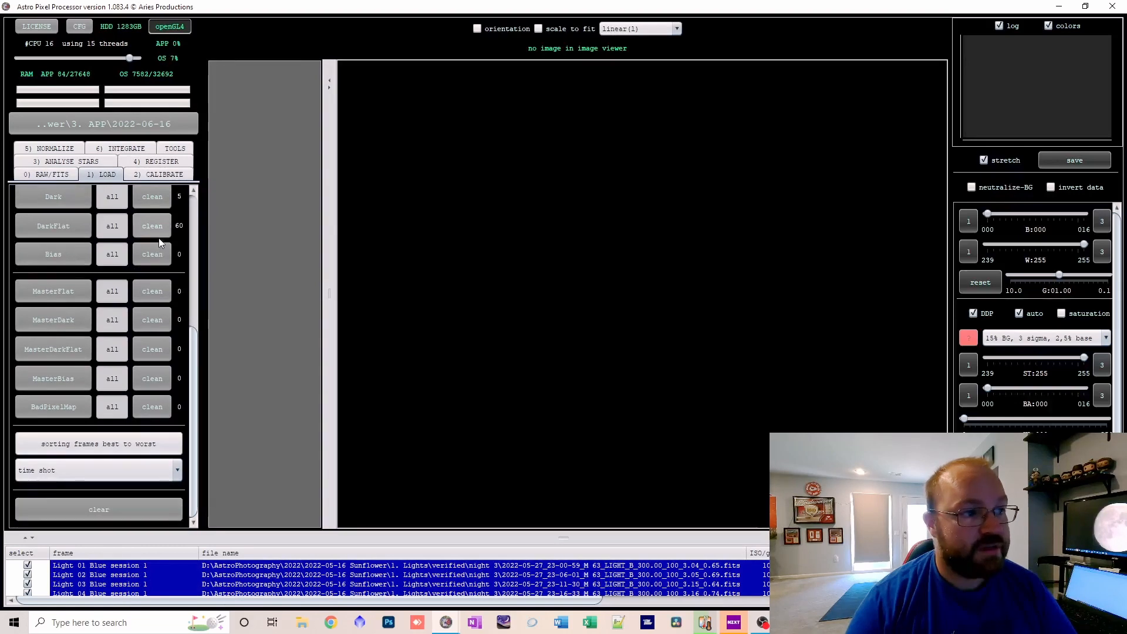
pyautogui.click(157, 174)
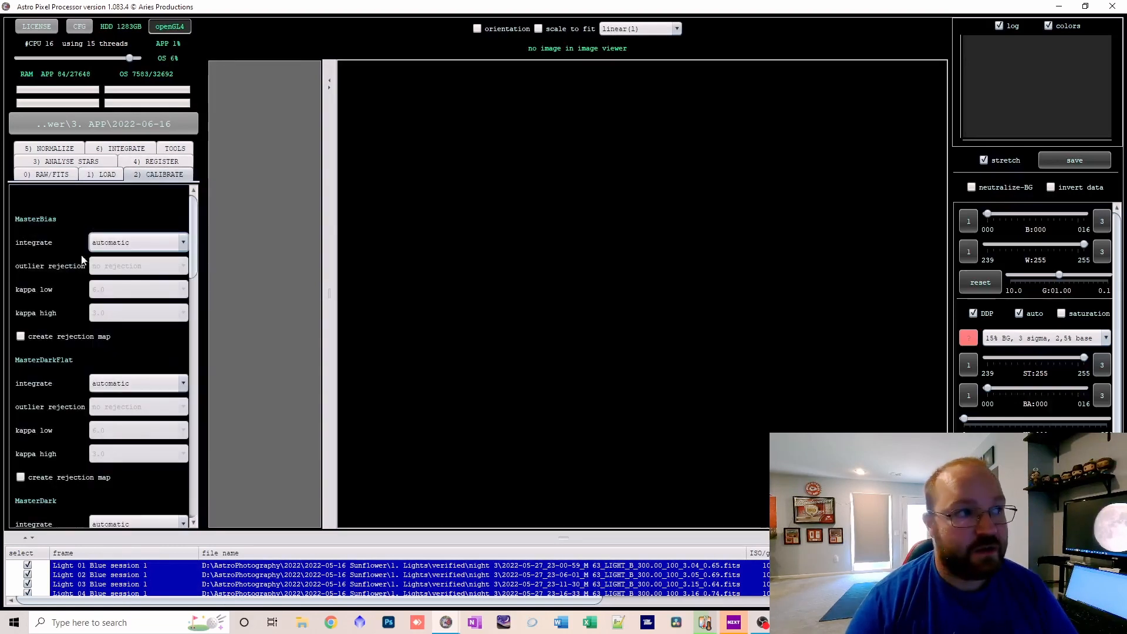
pyautogui.moveTo(115, 247)
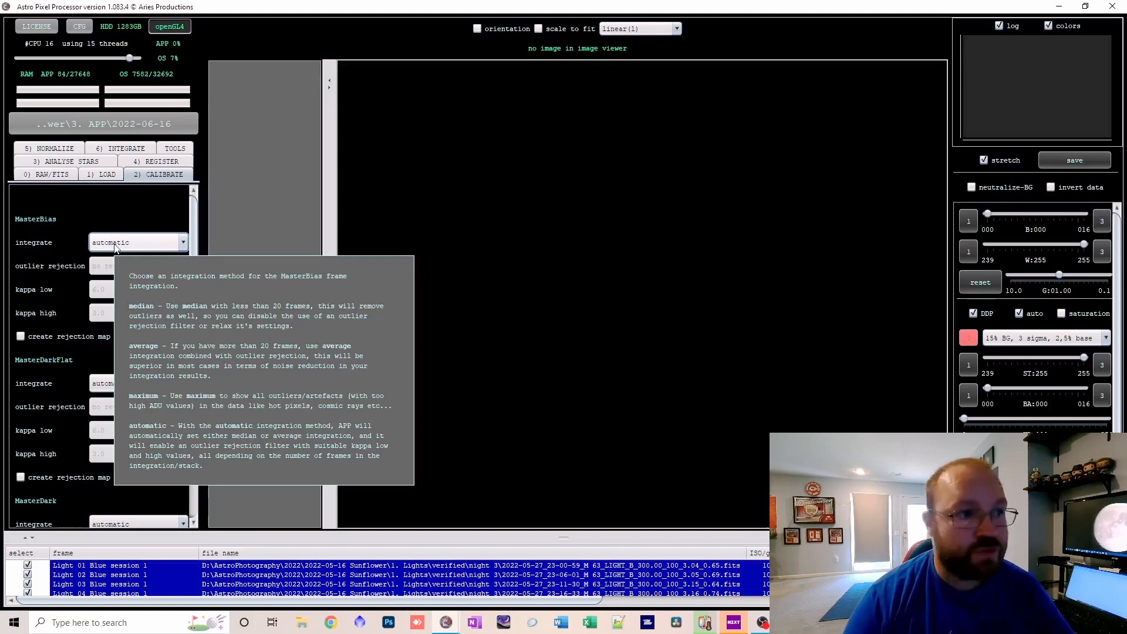
pyautogui.scroll(-3, 55, 309)
pyautogui.scroll(-10, 55, 309)
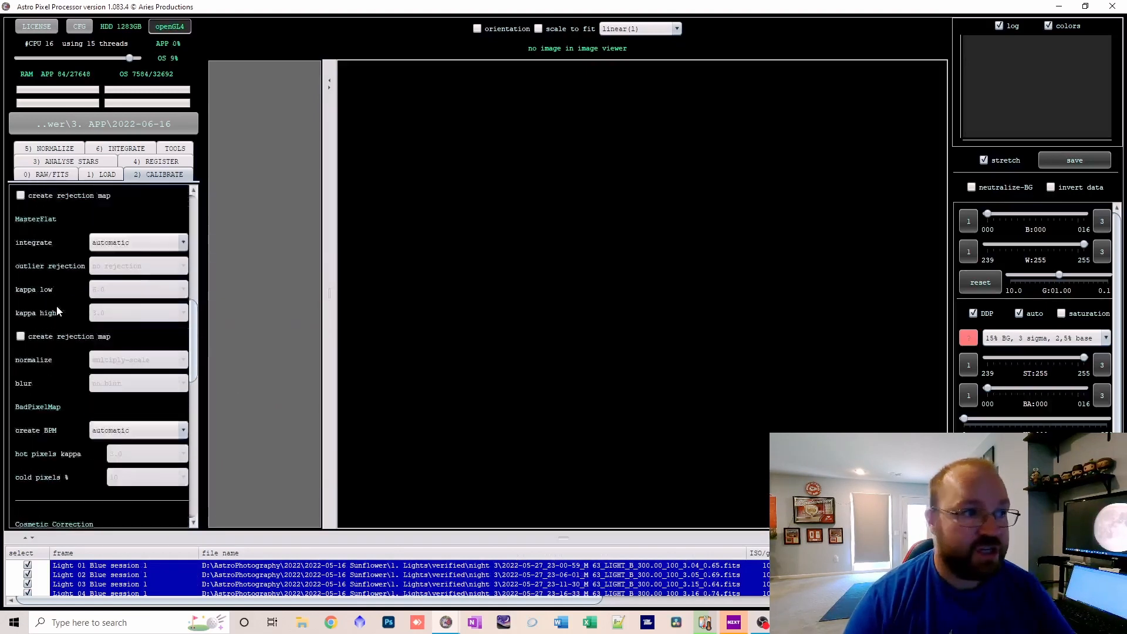
pyautogui.scroll(-3, 56, 314)
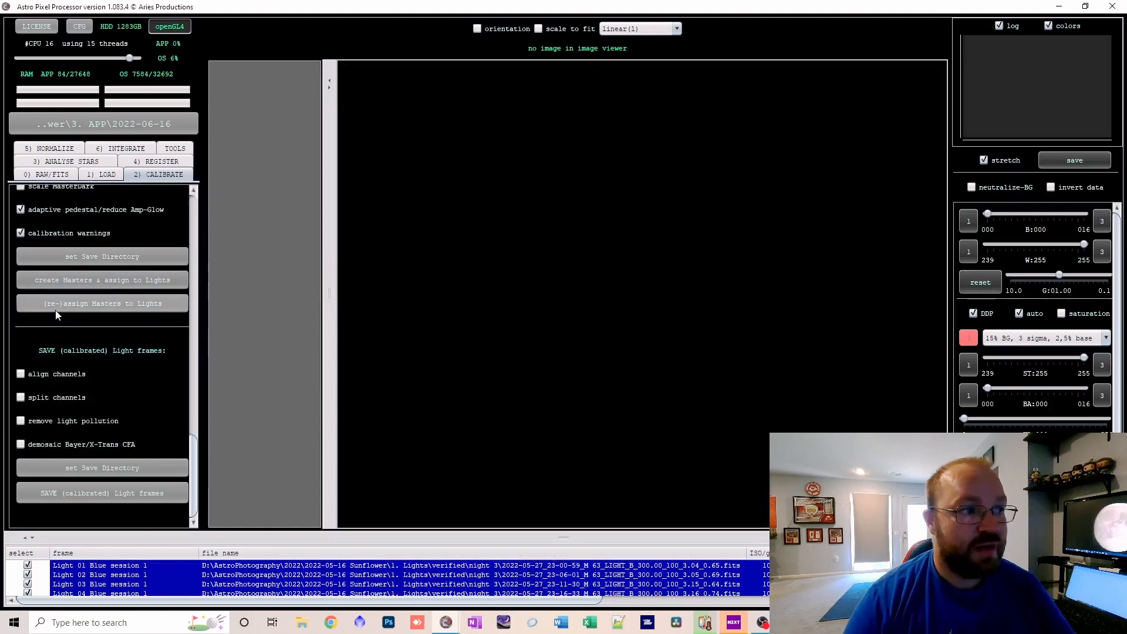
pyautogui.moveTo(66, 426)
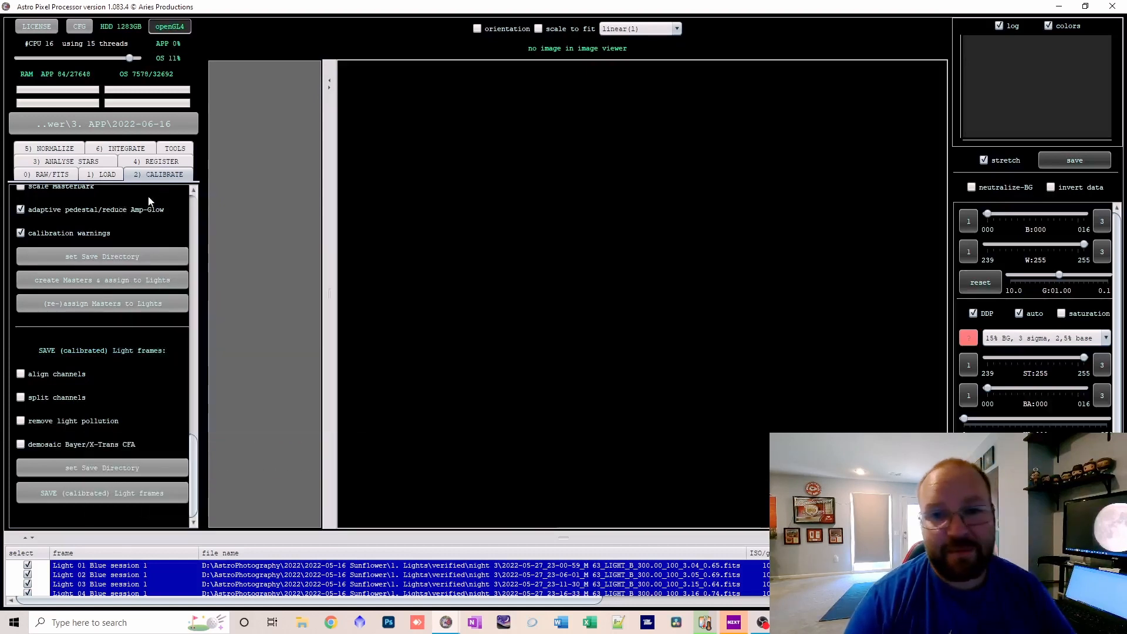
# Set the automatic #stars target for star analysis to 1000.
pyautogui.click(53, 163)
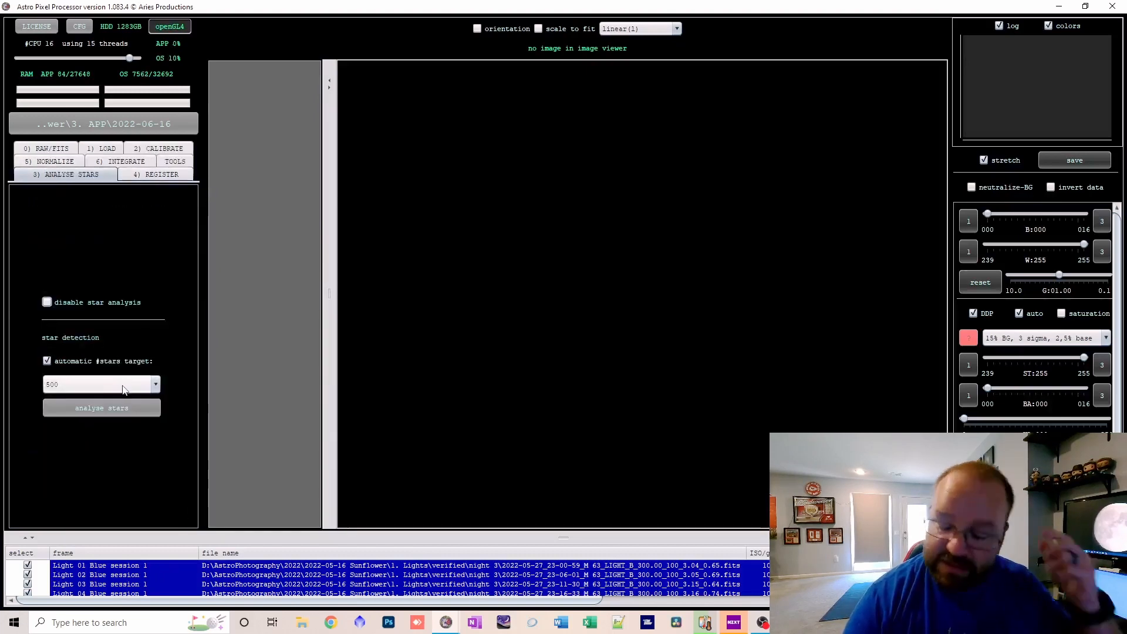
pyautogui.moveTo(124, 390)
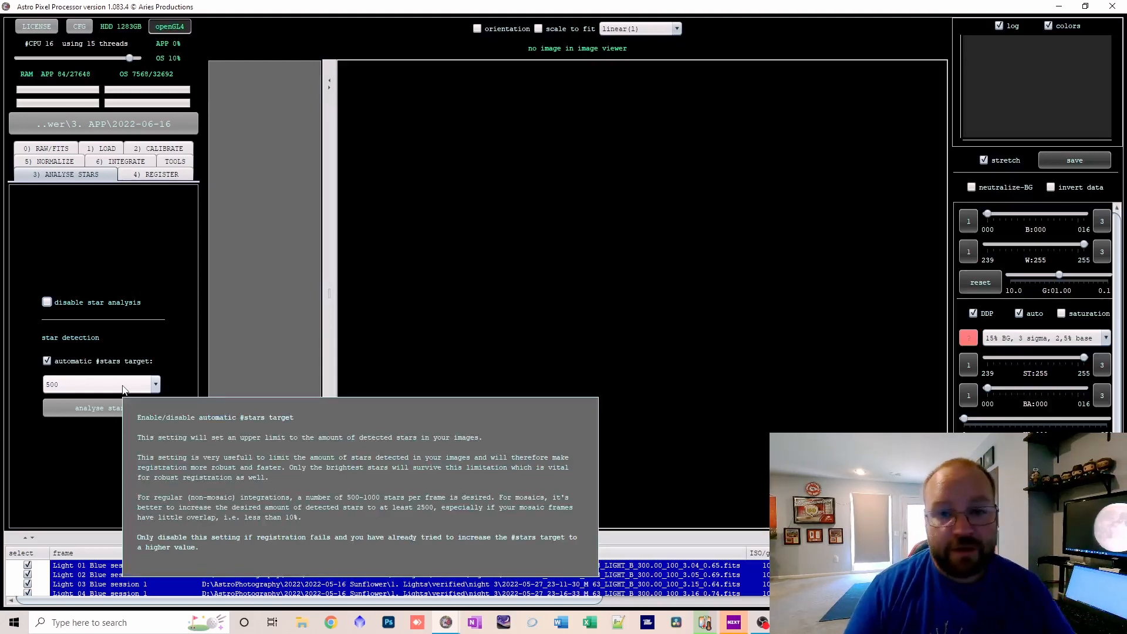
pyautogui.click(123, 386)
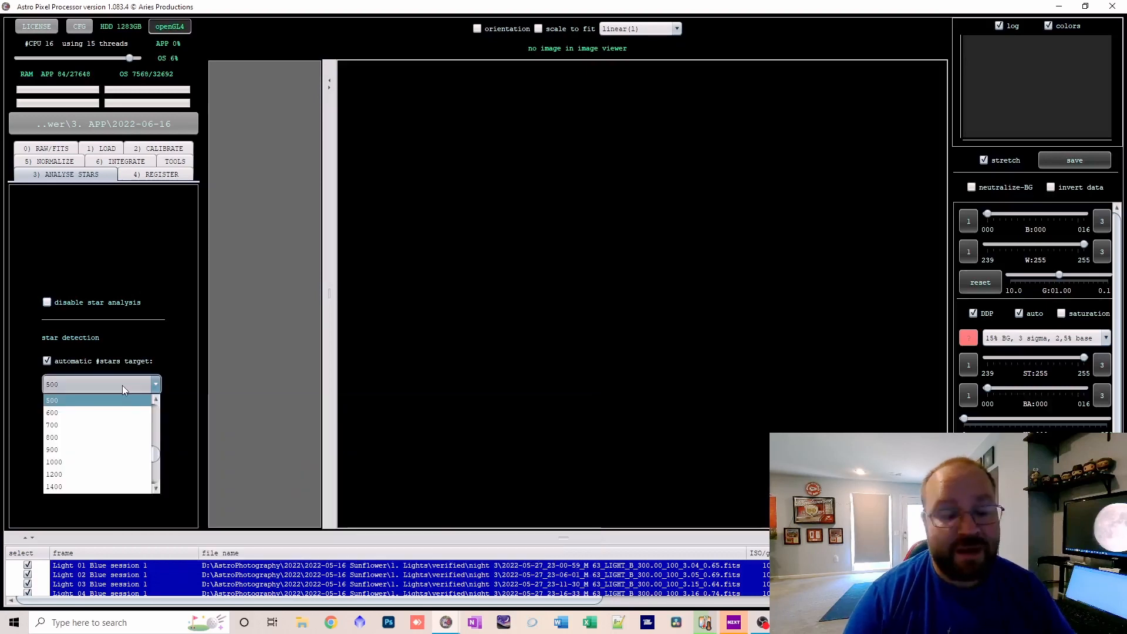
pyautogui.click(107, 464)
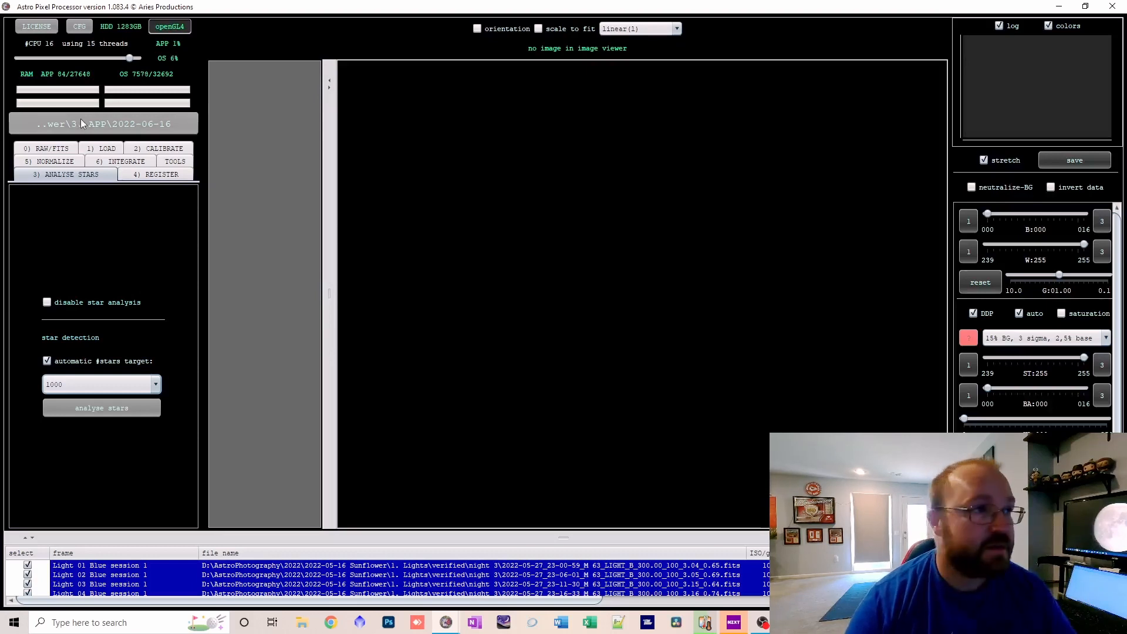
# Review the registration settings, including the reference frame and the choices for pattern recognition descriptors.
pyautogui.click(150, 176)
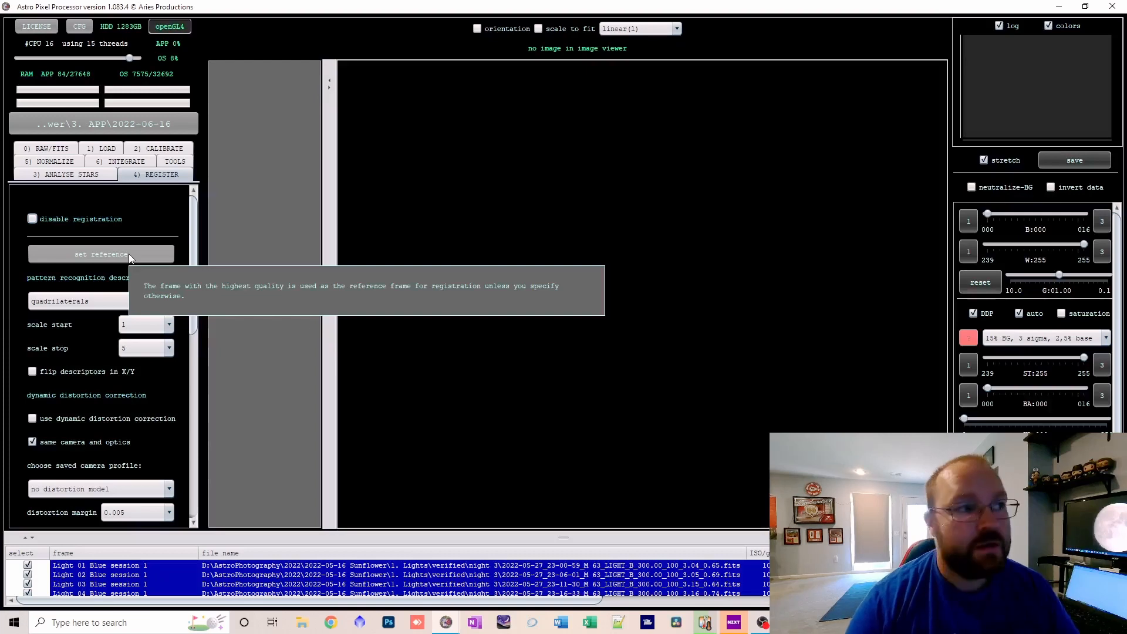
pyautogui.moveTo(160, 302)
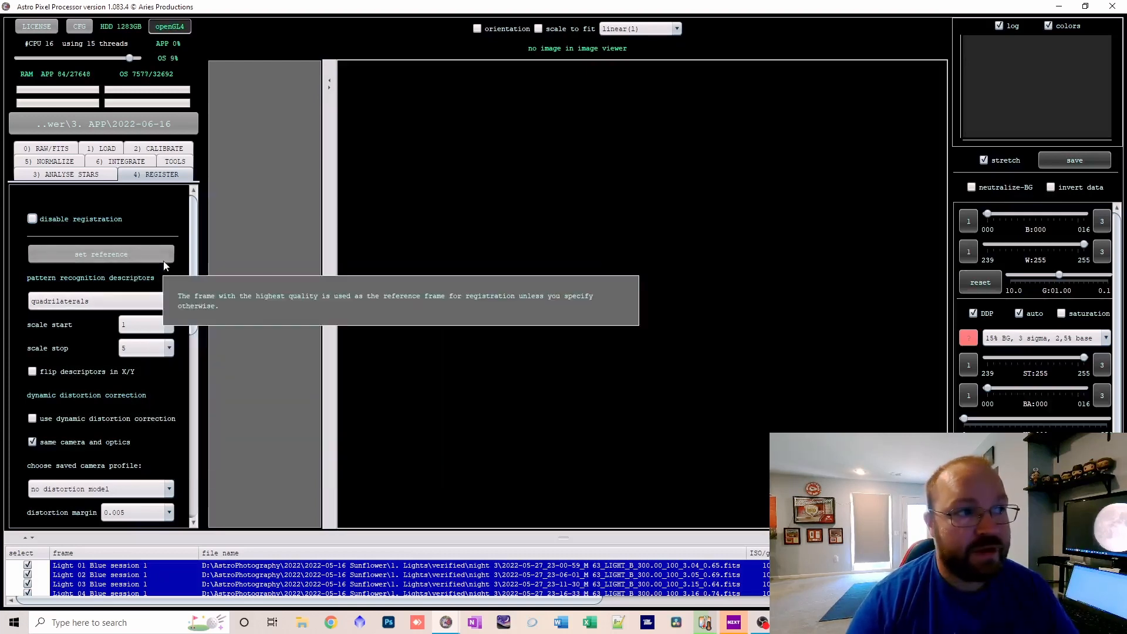
pyautogui.scroll(-2, 188, 312)
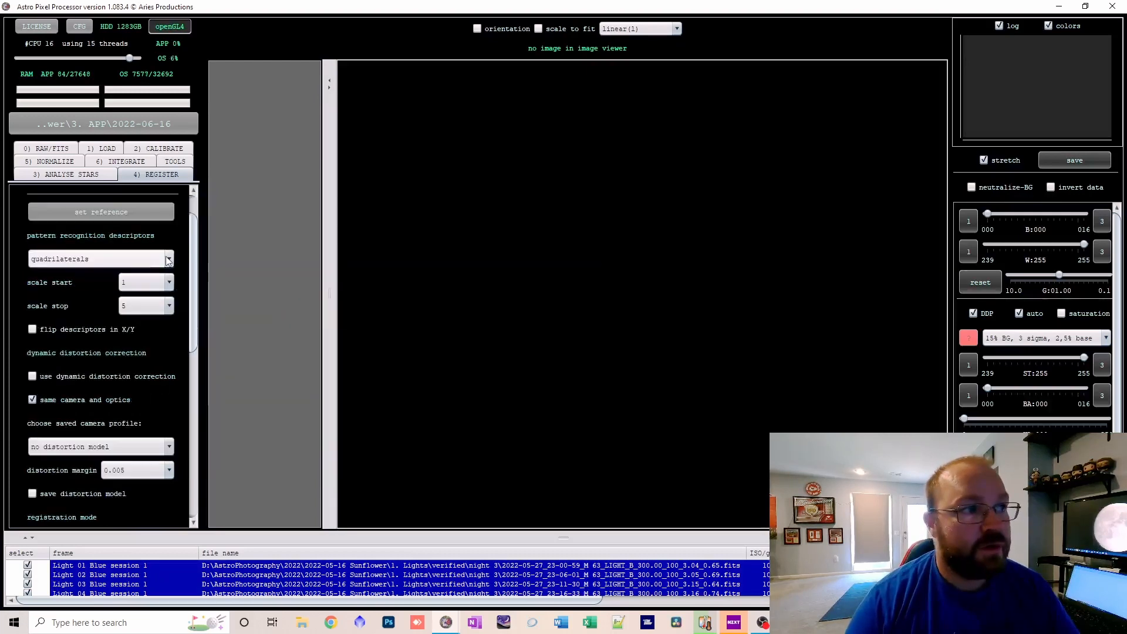
pyautogui.click(168, 259)
pyautogui.click(169, 259)
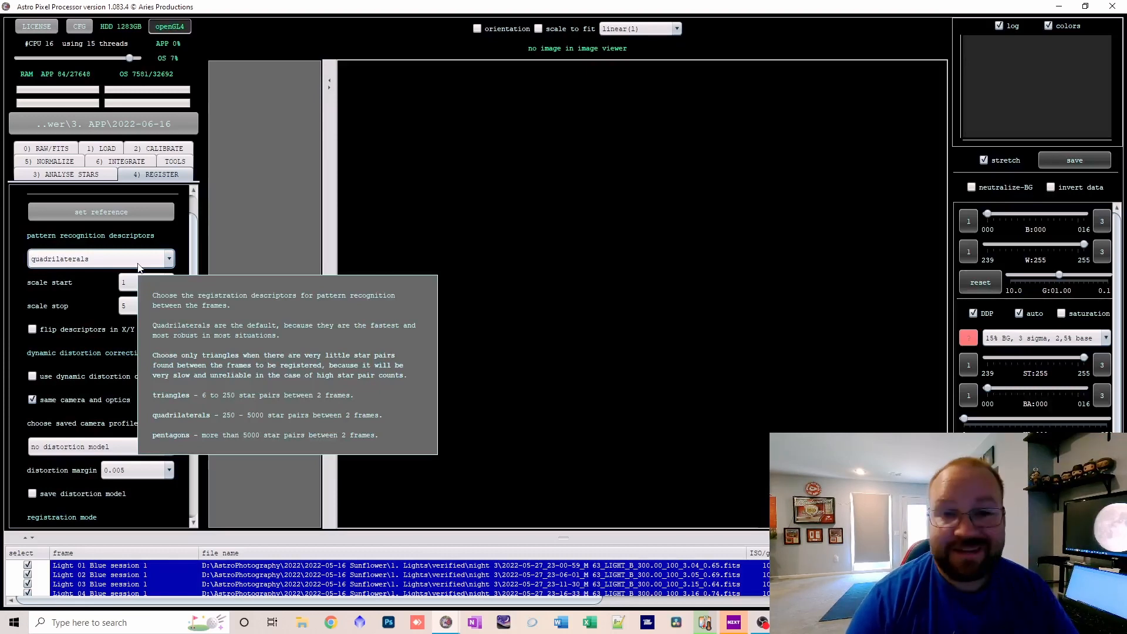
# Review the scale, distortion and registration mode settings, and check the normalization modes while keeping regular mode.
pyautogui.moveTo(142, 288)
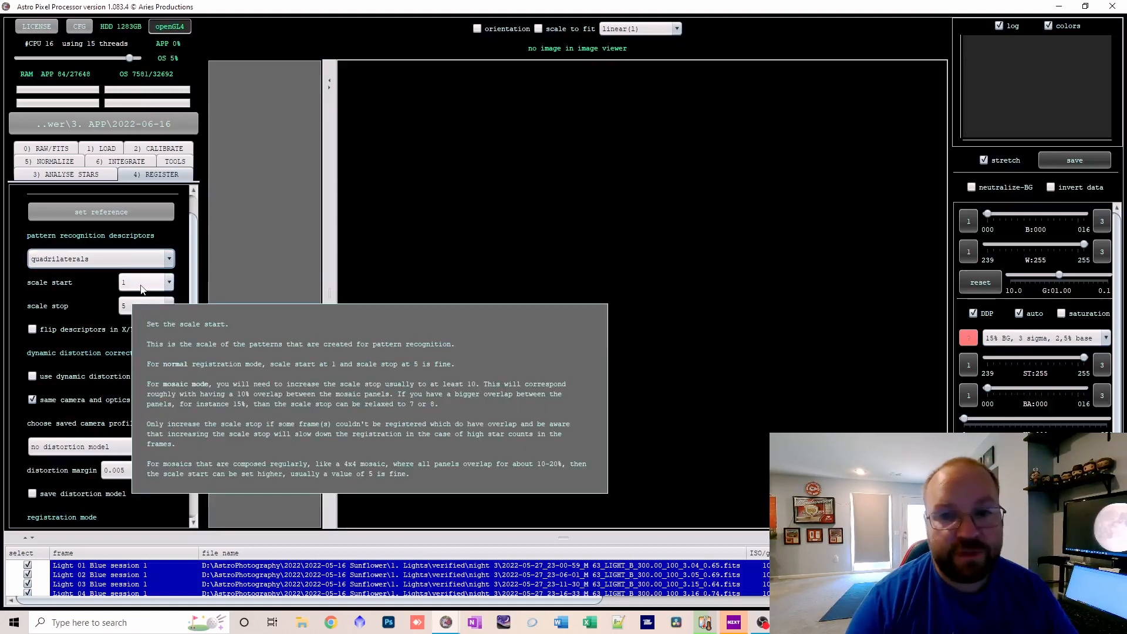
pyautogui.scroll(-2, 156, 381)
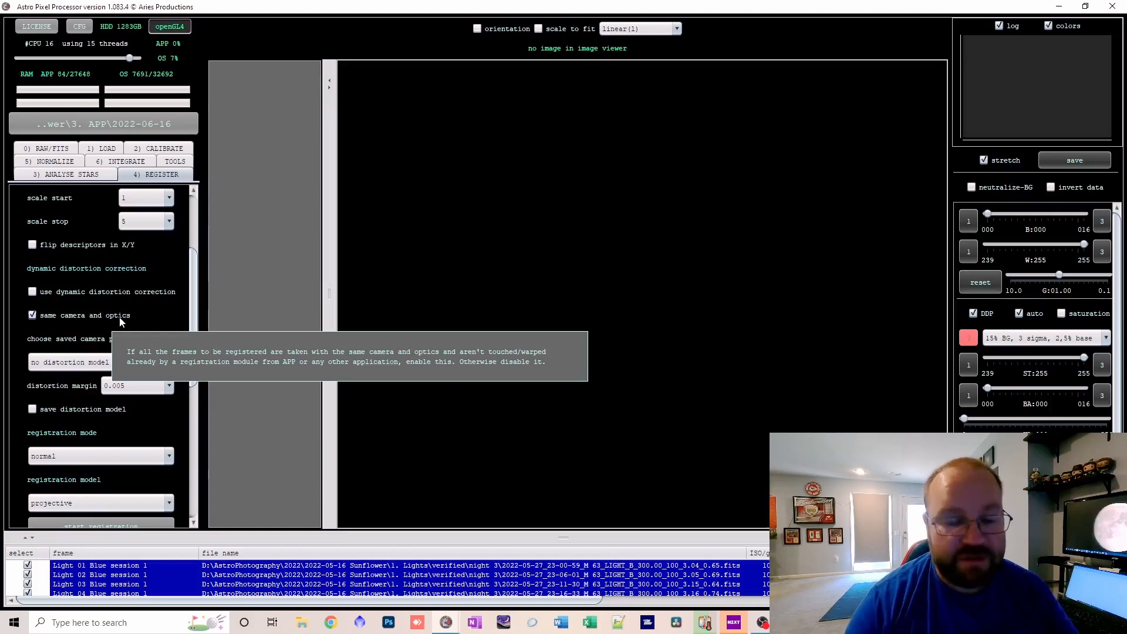
pyautogui.scroll(-5, 122, 321)
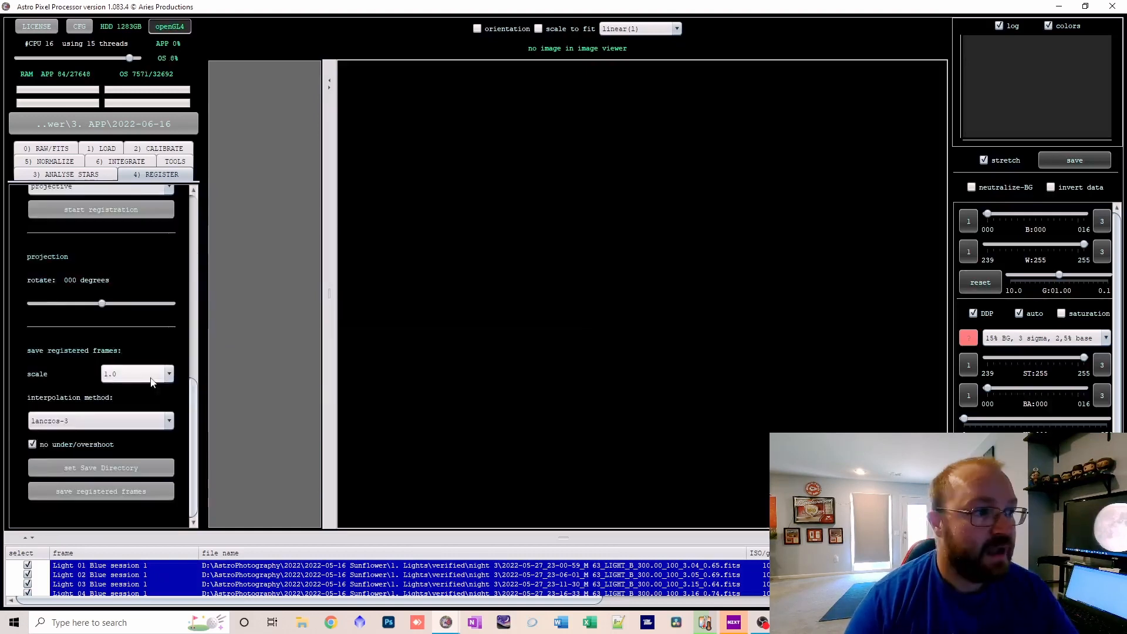
pyautogui.click(50, 161)
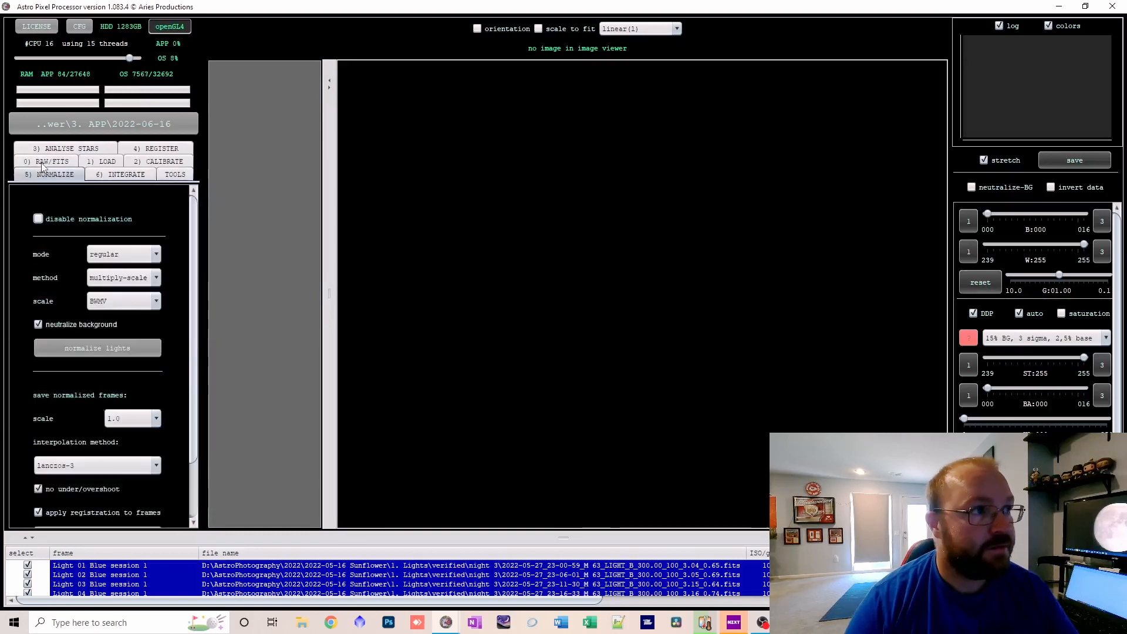
pyautogui.click(154, 254)
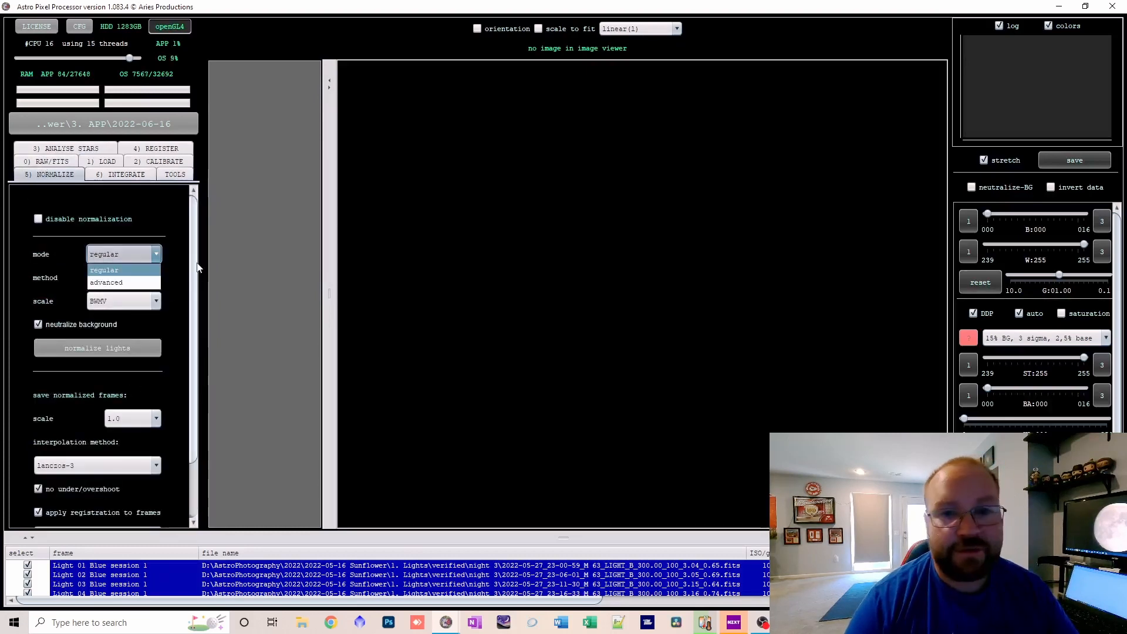
pyautogui.click(128, 269)
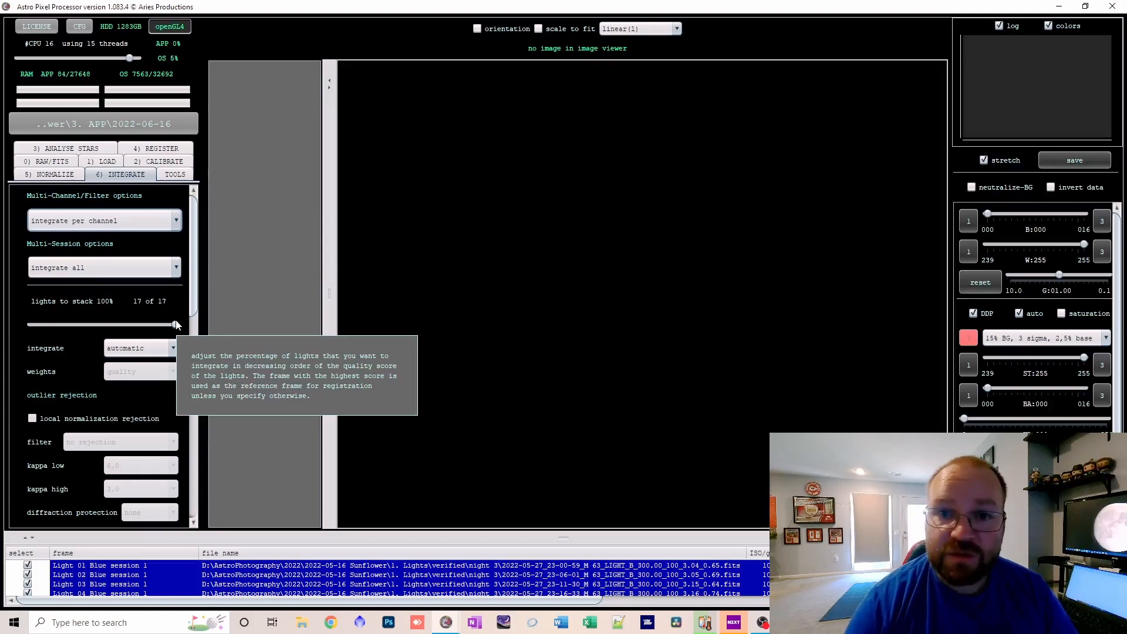
# Review the available light frame integration methods and the explanation of when to use each.
pyautogui.scroll(-1, 176, 325)
pyautogui.click(161, 305)
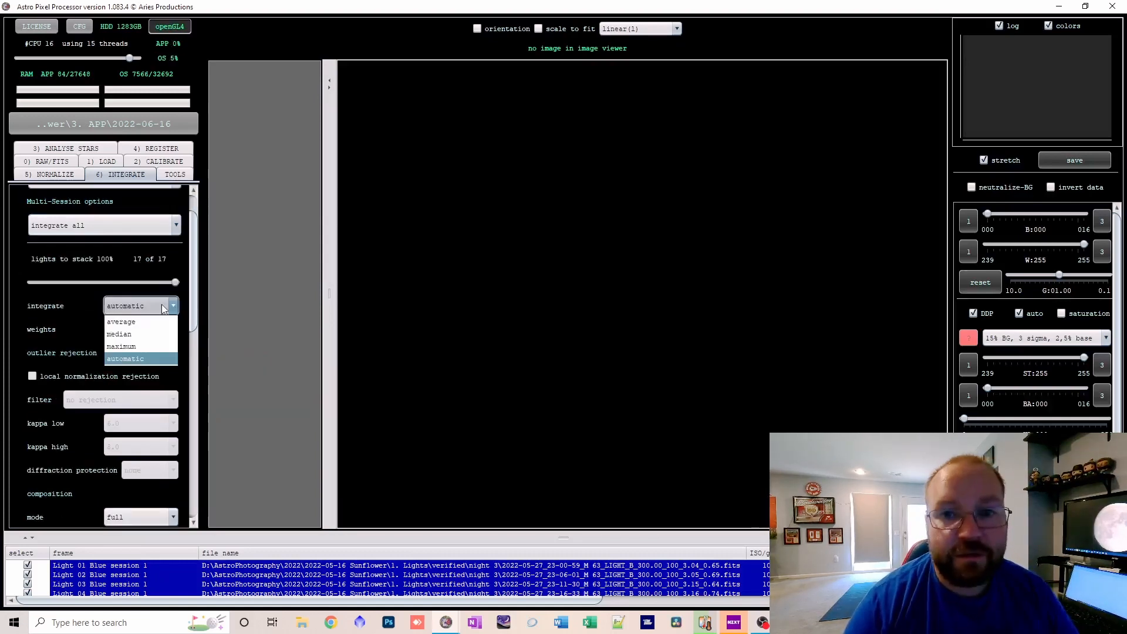
pyautogui.click(65, 292)
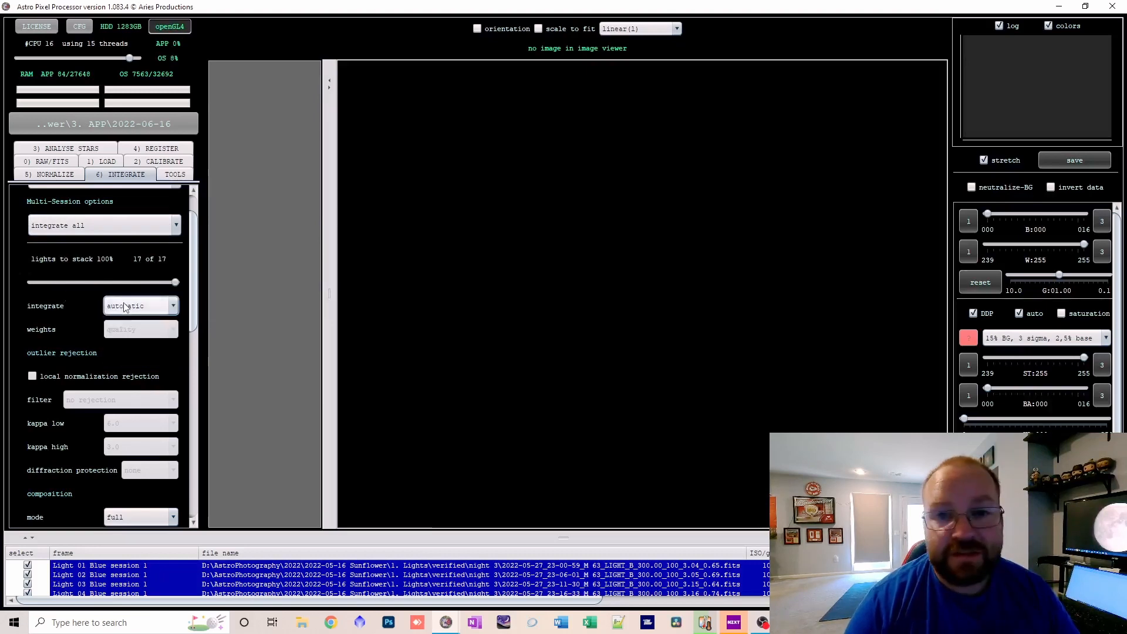
pyautogui.moveTo(125, 307)
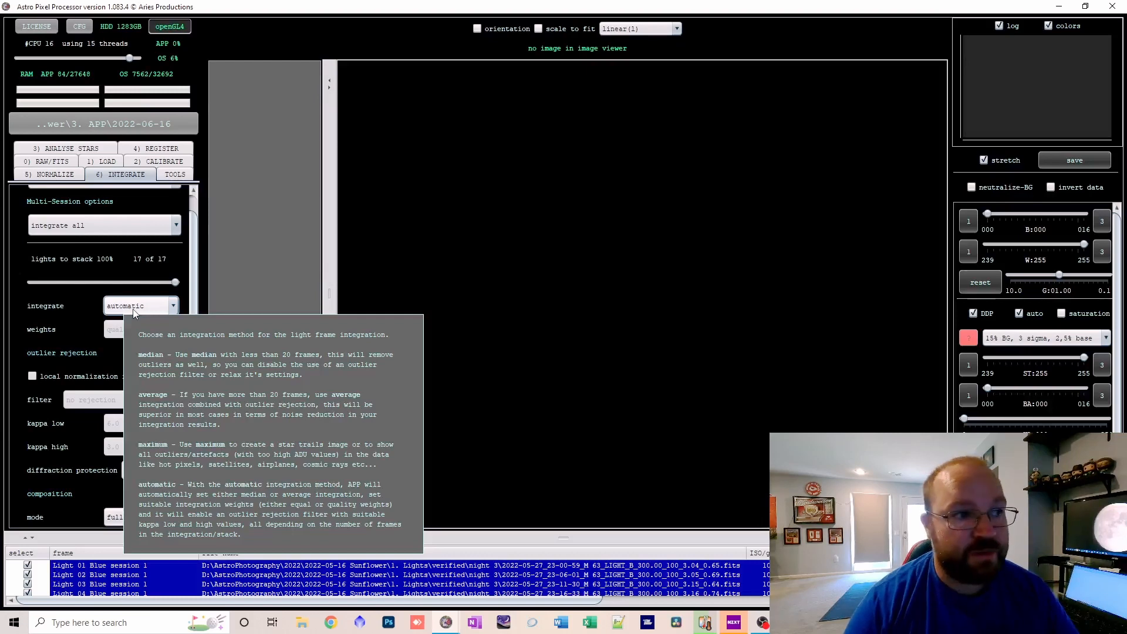
# Try the median and average integration methods for the lights and return the method to automatic.
pyautogui.click(133, 309)
pyautogui.click(136, 335)
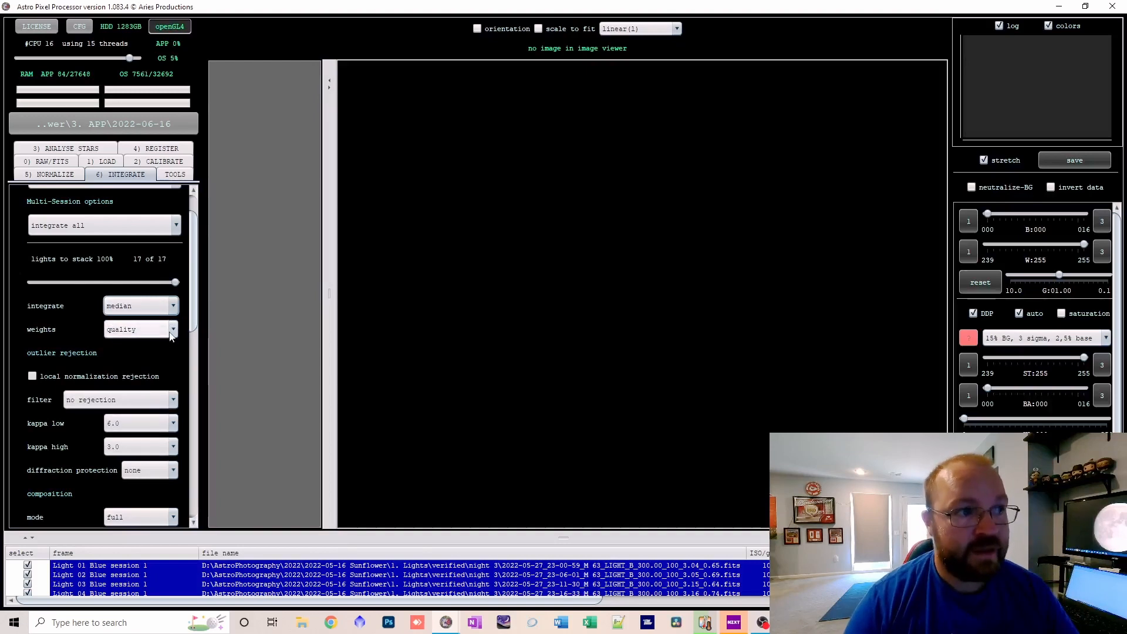
pyautogui.moveTo(169, 334)
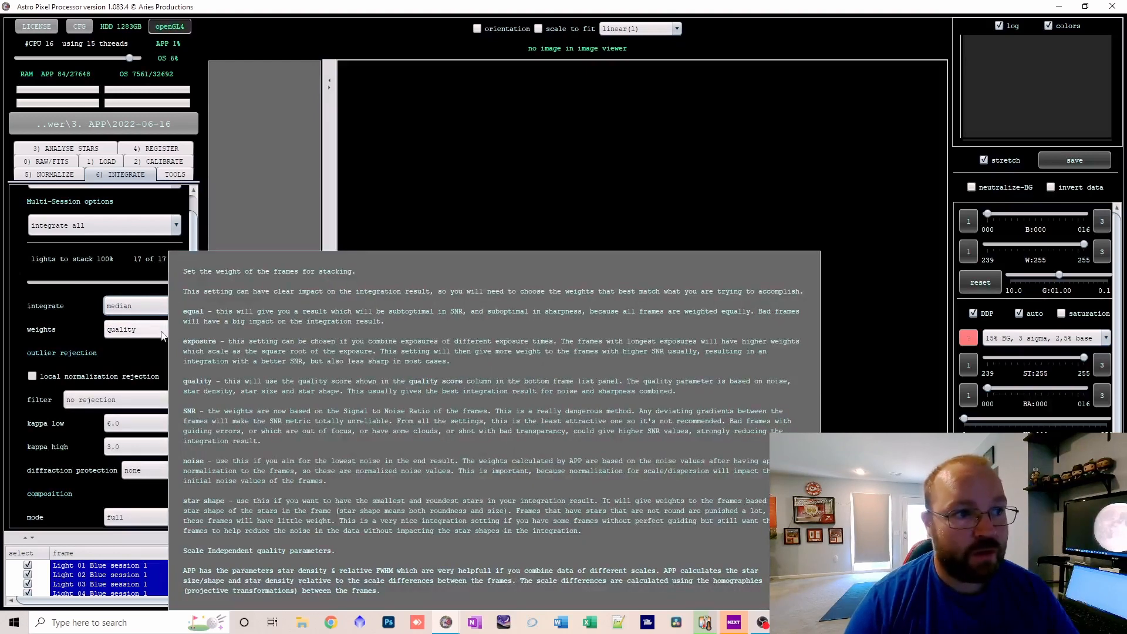
pyautogui.click(156, 307)
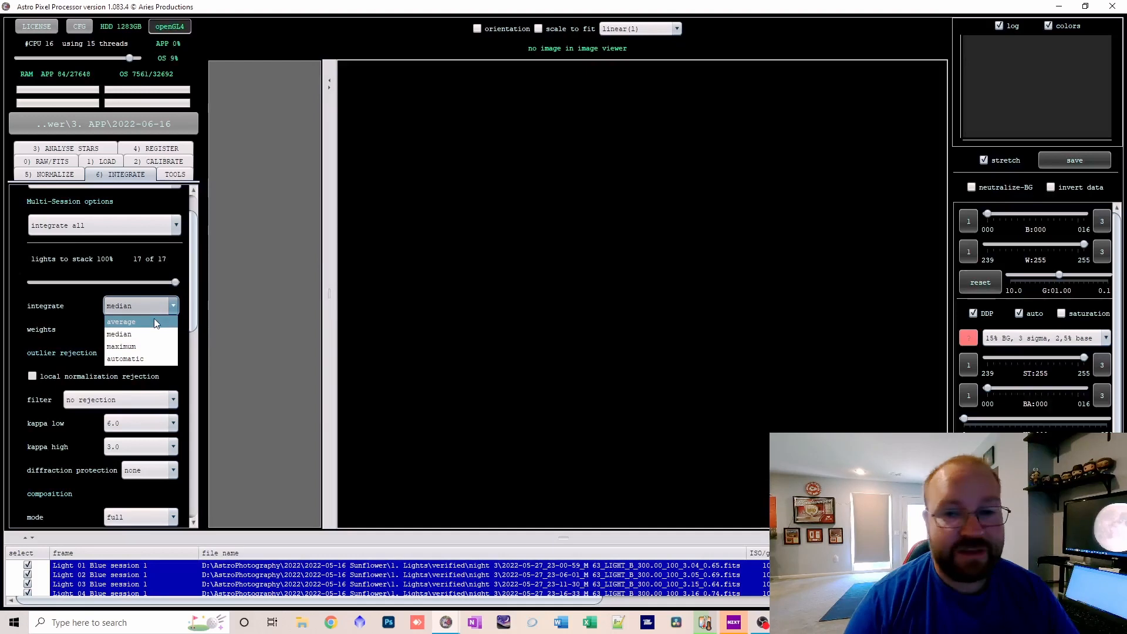
pyautogui.click(154, 321)
pyautogui.click(161, 308)
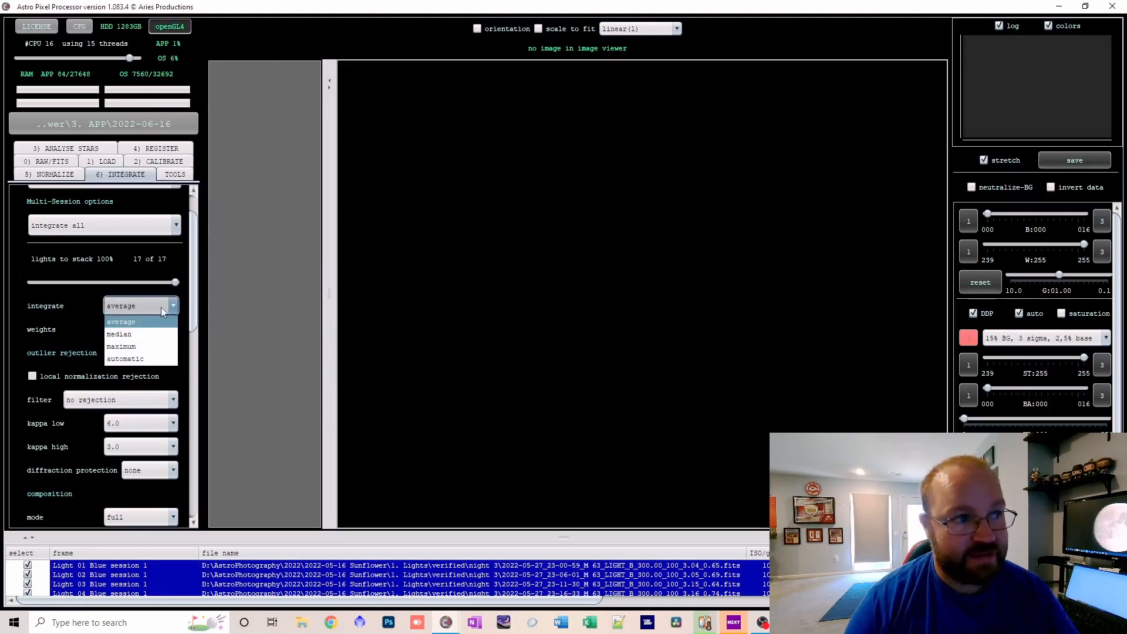
pyautogui.click(148, 358)
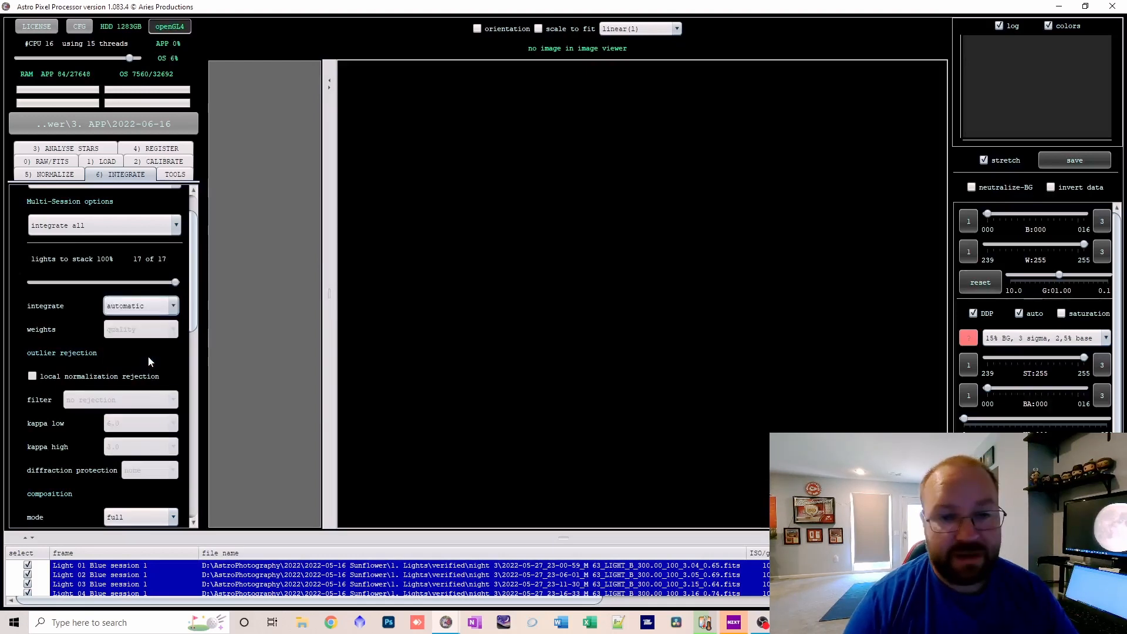
# Review the outlier rejection filter explanation and the composition modes, keeping the full composition mode.
pyautogui.scroll(-2, 148, 359)
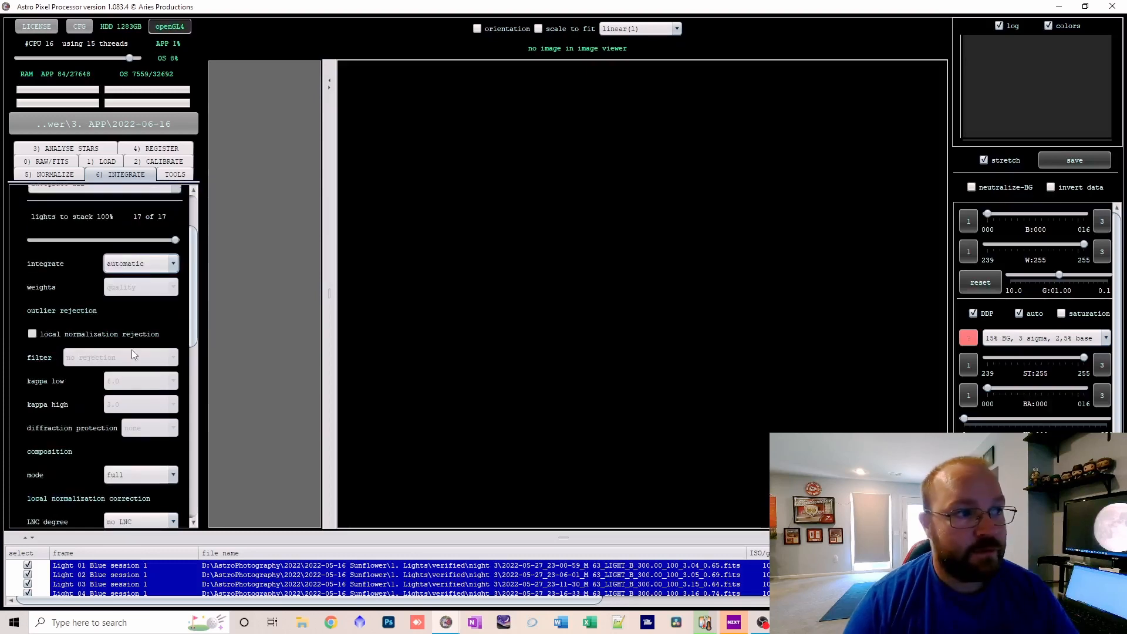
pyautogui.moveTo(130, 357)
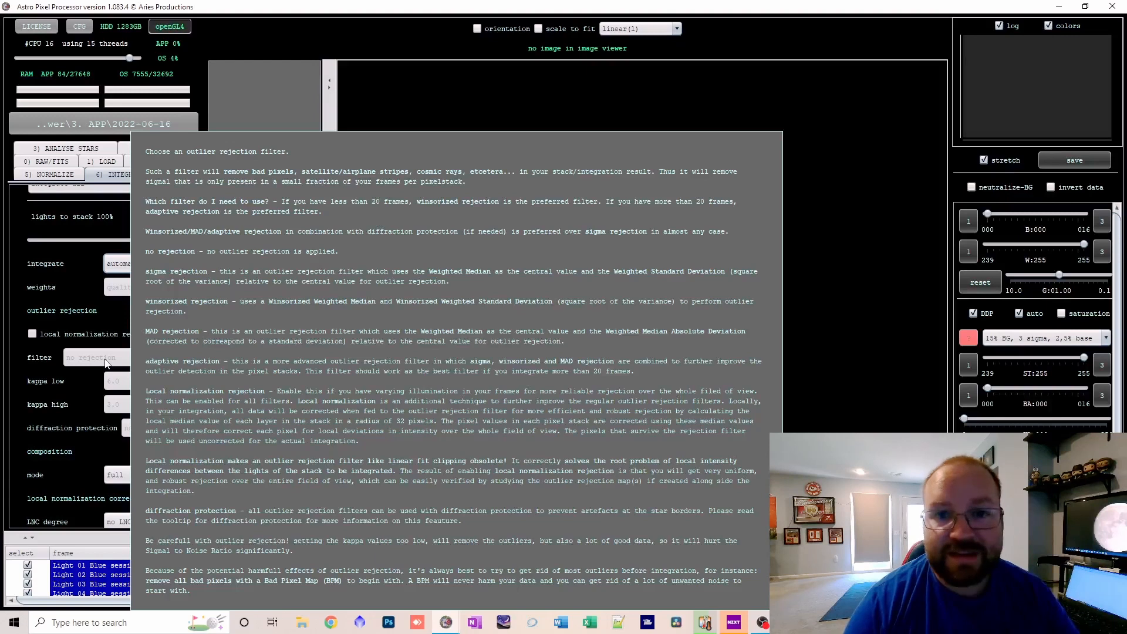
pyautogui.scroll(-2, 61, 411)
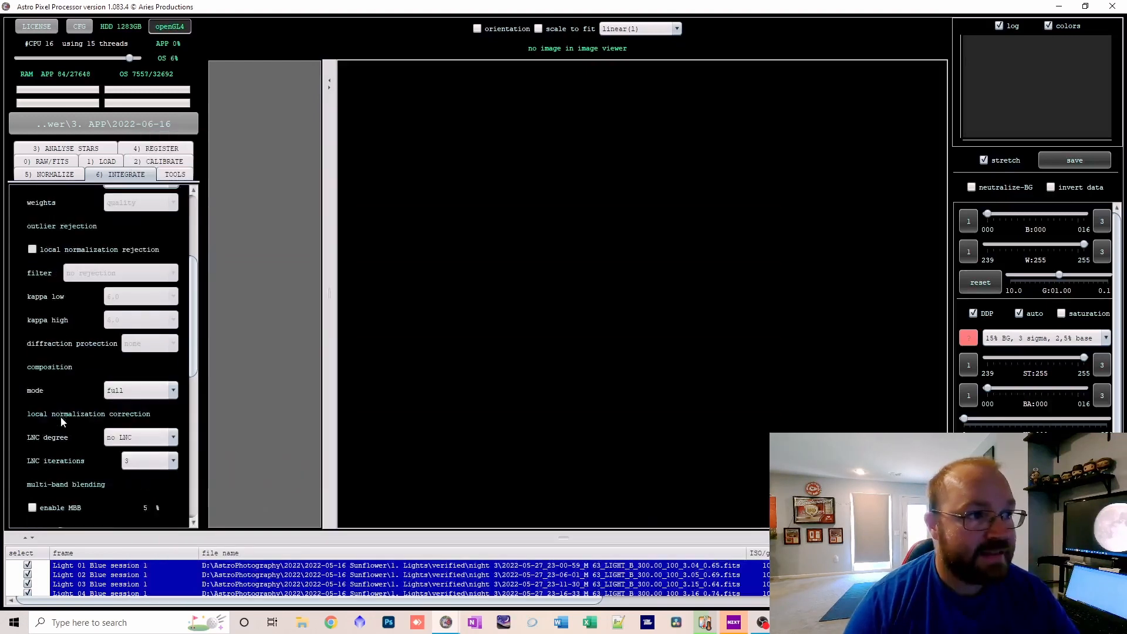
pyautogui.scroll(-2, 61, 417)
pyautogui.click(153, 307)
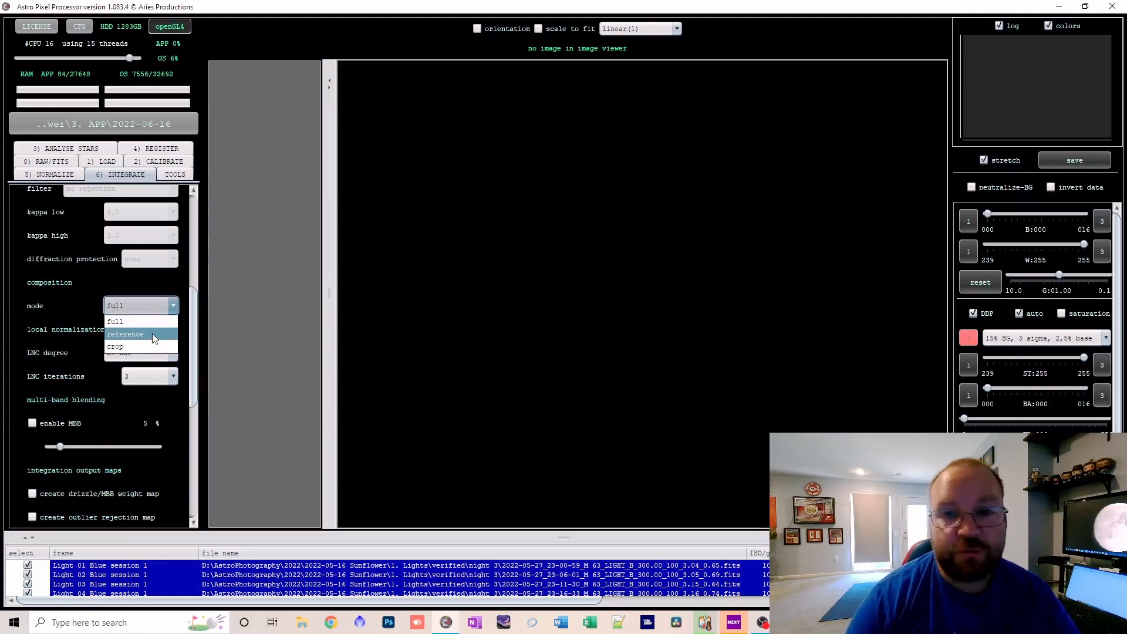
pyautogui.click(155, 324)
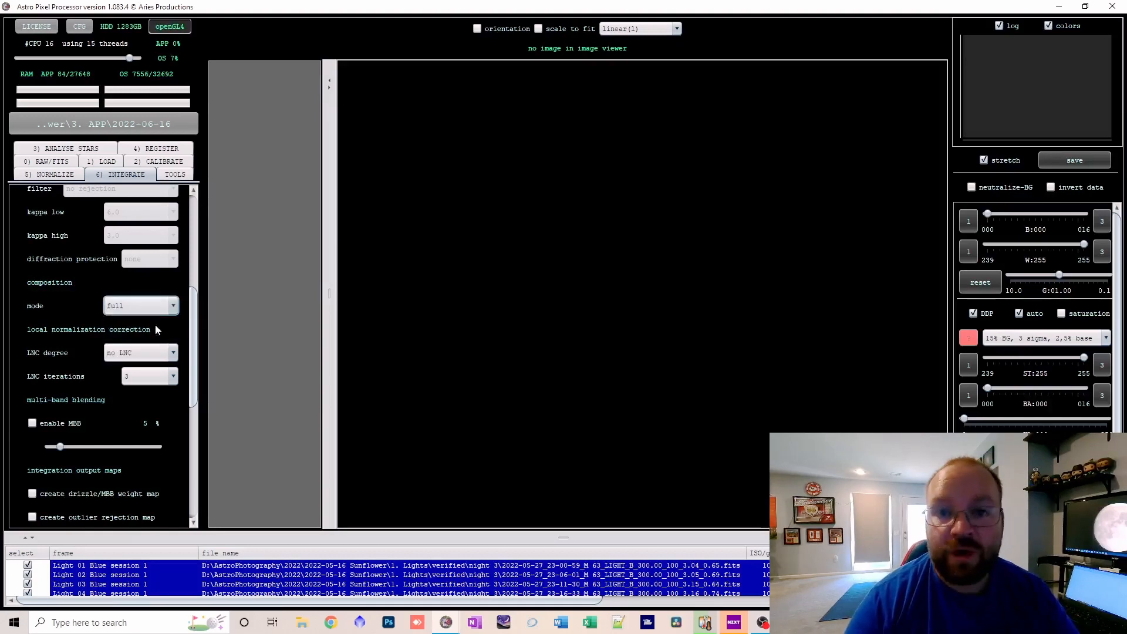
# Check the local normalization correction guidance and set it to 1st degree LNC with 1 iteration.
pyautogui.scroll(-1, 155, 324)
pyautogui.click(160, 309)
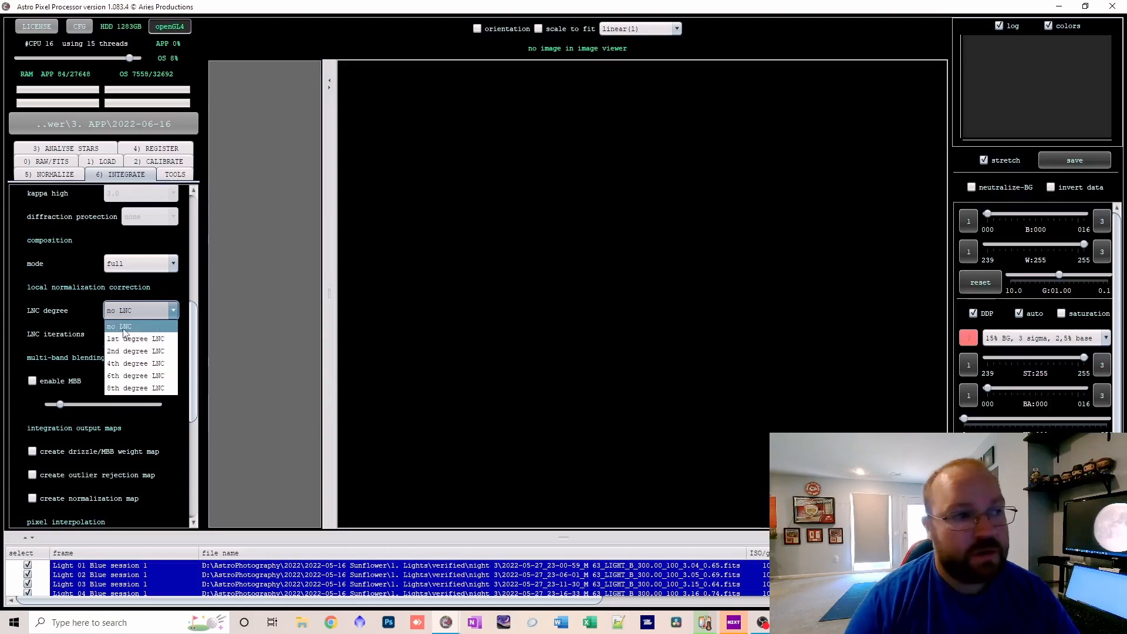
pyautogui.click(84, 306)
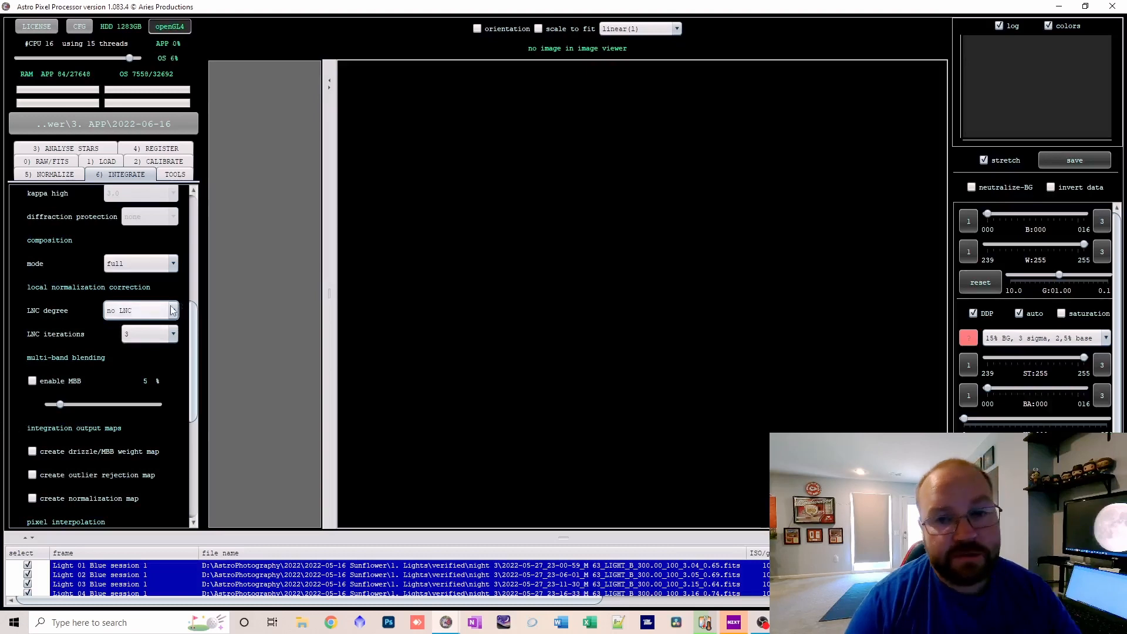
pyautogui.moveTo(173, 310)
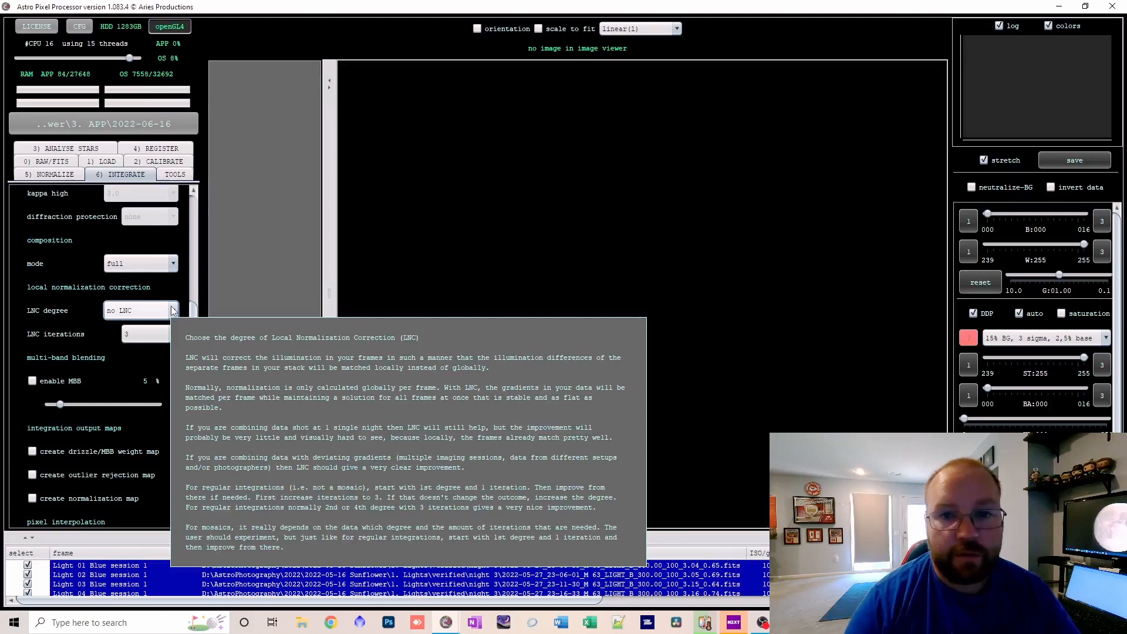
pyautogui.click(173, 311)
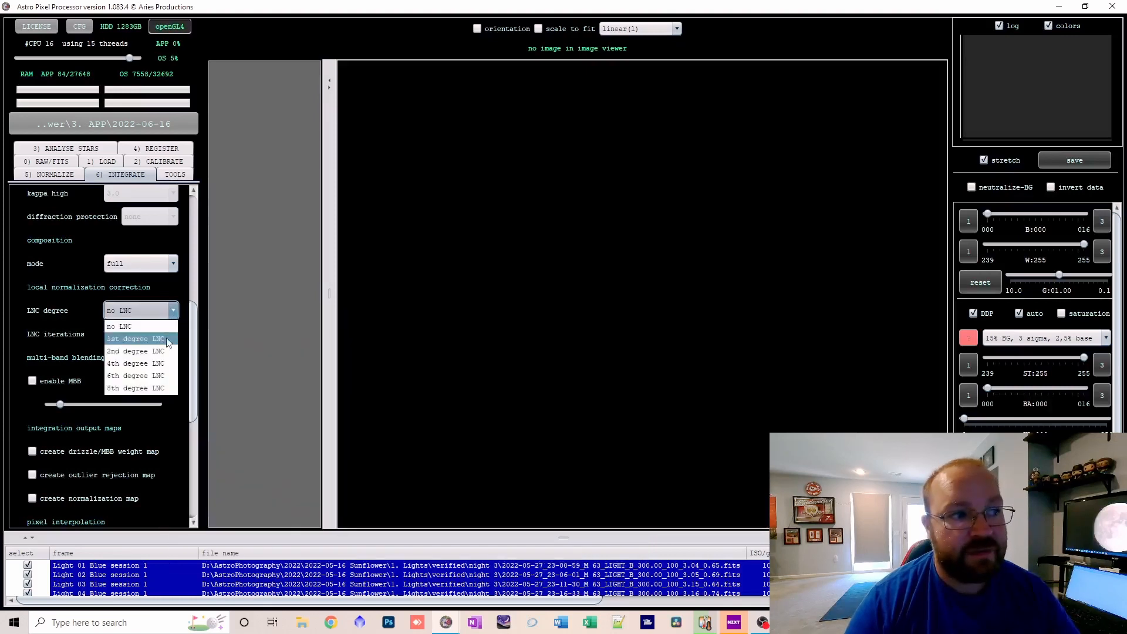
pyautogui.click(165, 338)
pyautogui.click(165, 337)
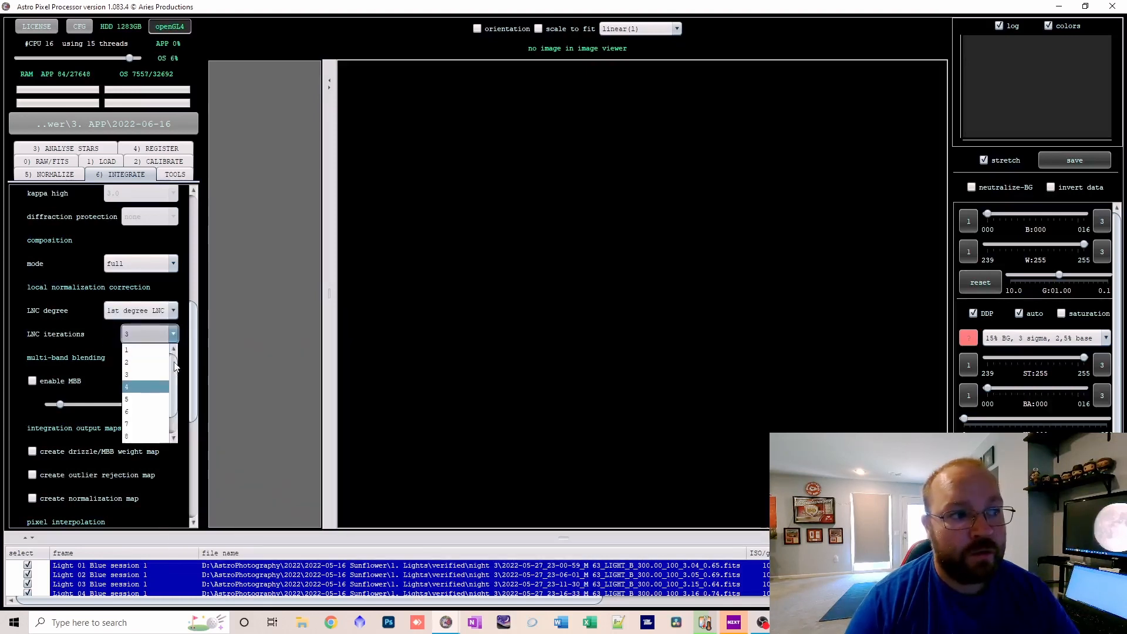
pyautogui.click(155, 356)
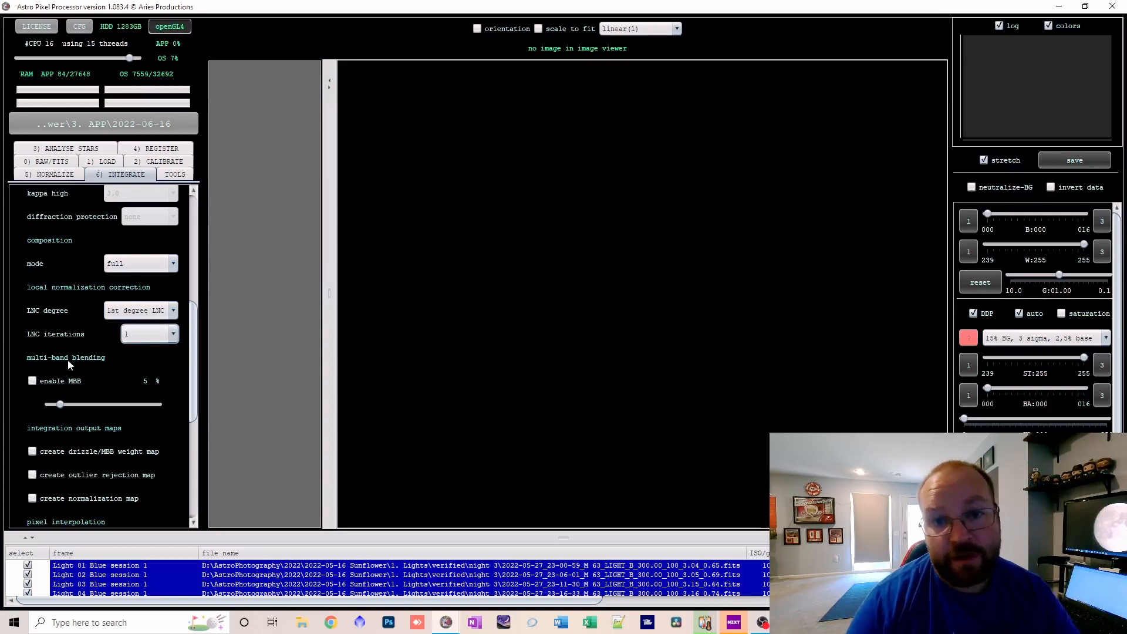
# Set the LNC degree to no LNC and enable multi-band blending at 9%.
pyautogui.scroll(-1, 68, 361)
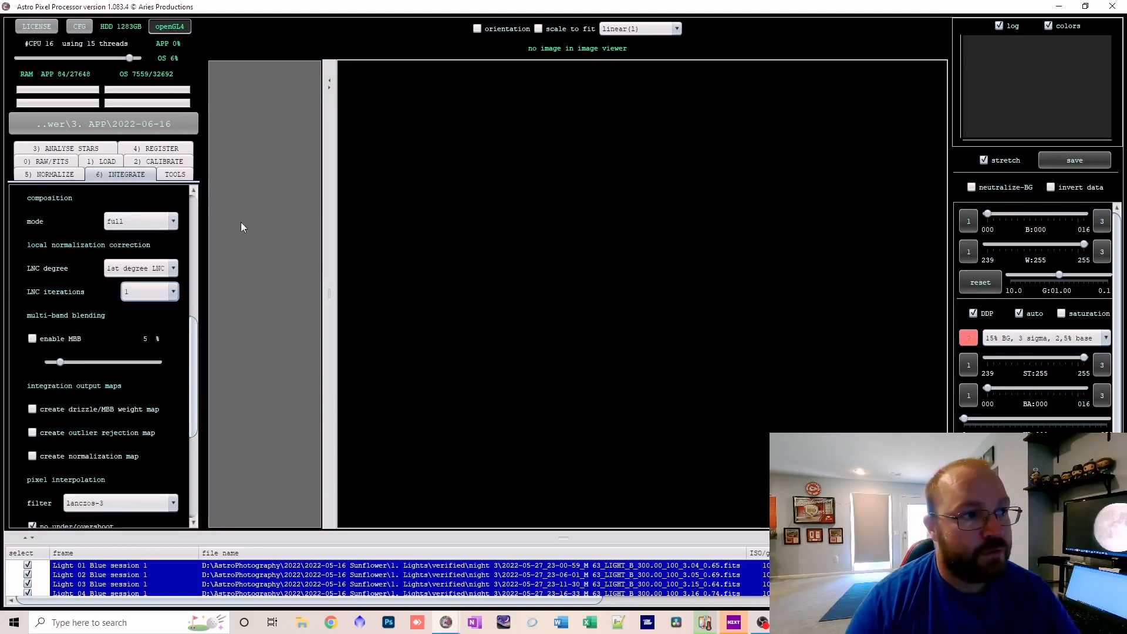
pyautogui.click(141, 268)
pyautogui.click(141, 285)
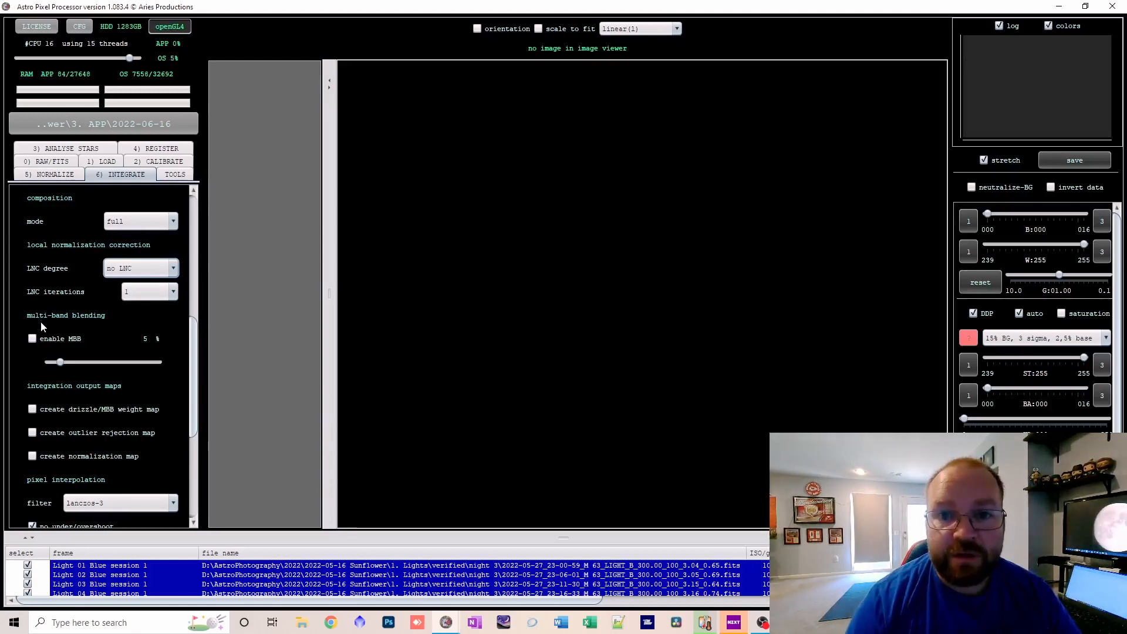
pyautogui.click(33, 339)
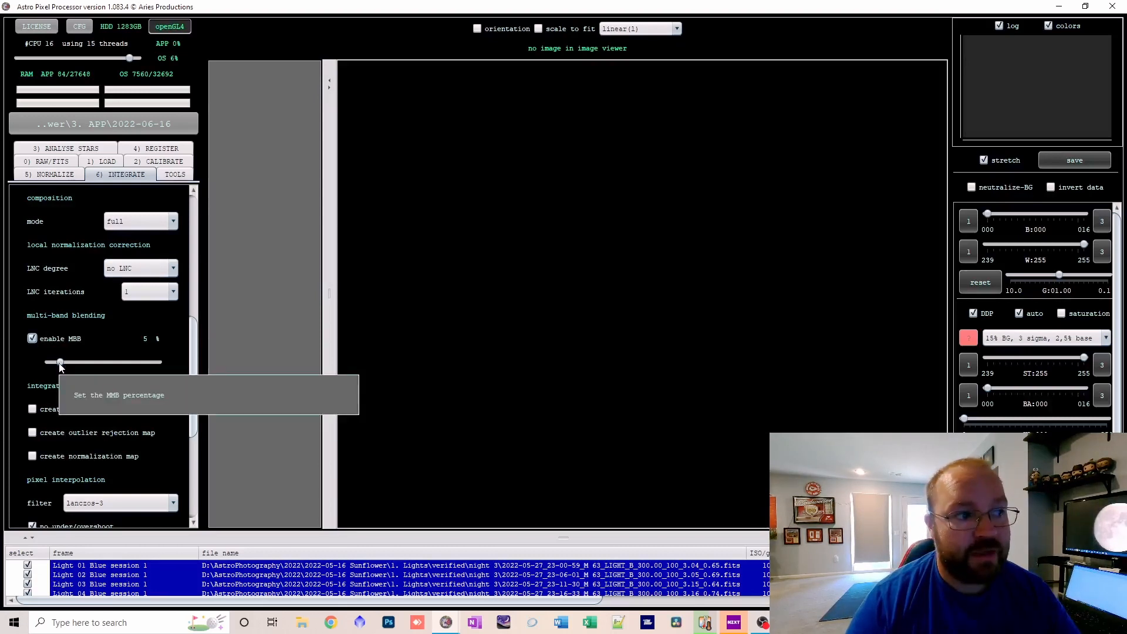
pyautogui.moveTo(59, 362); pyautogui.dragTo(69, 364)
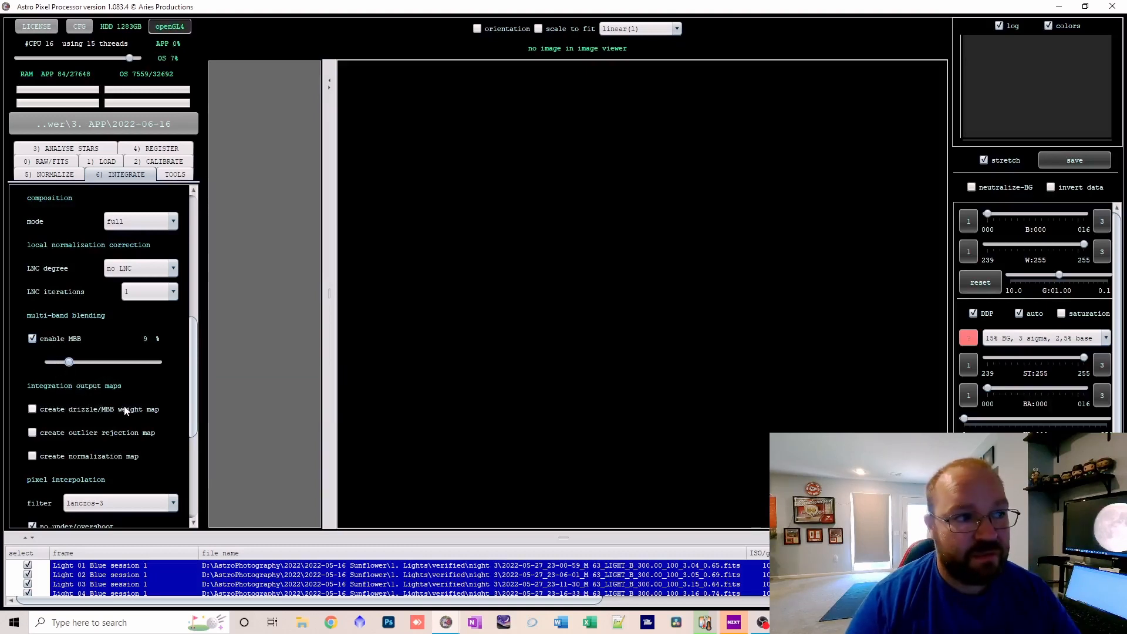
# Start the integration of the loaded frames with Sunflower as the astronomical object name.
pyautogui.scroll(-5, 68, 412)
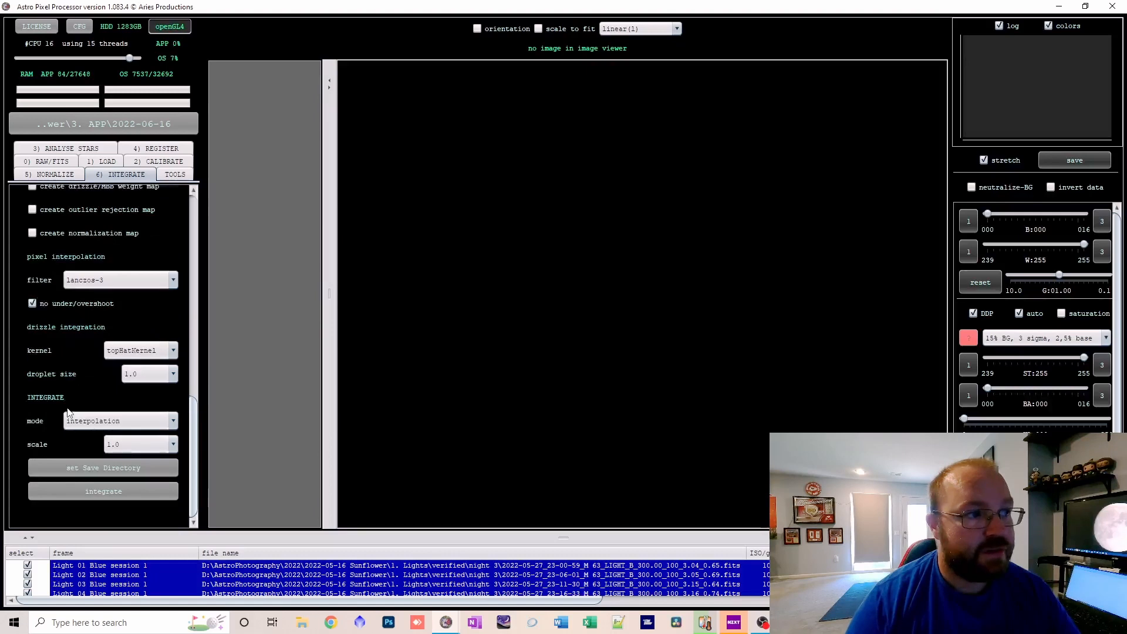
pyautogui.click(104, 488)
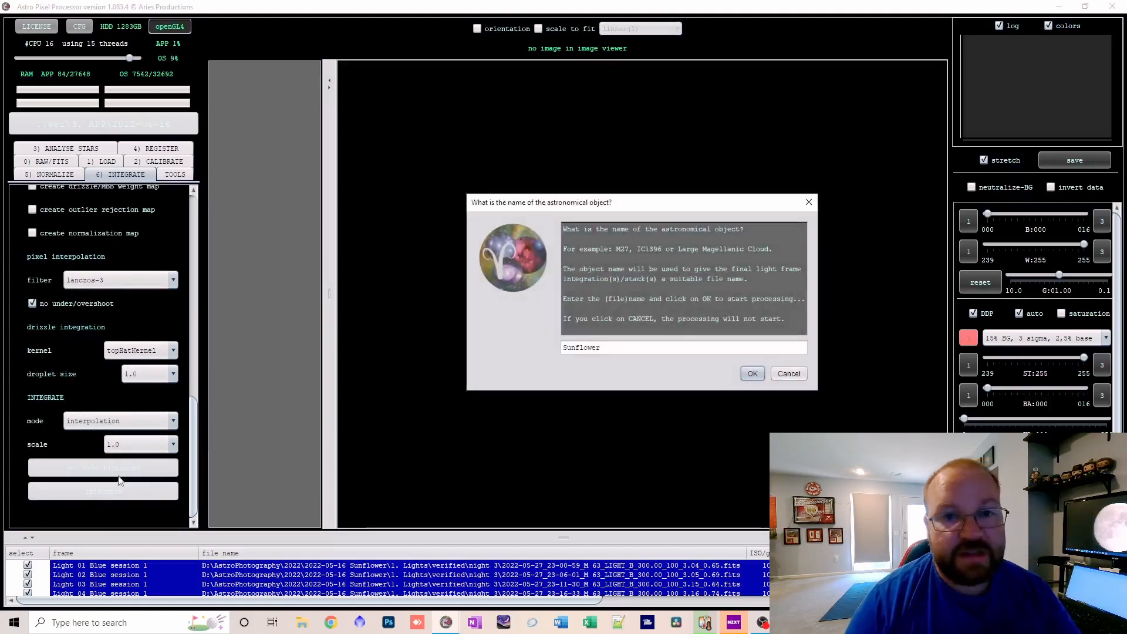
pyautogui.click(752, 372)
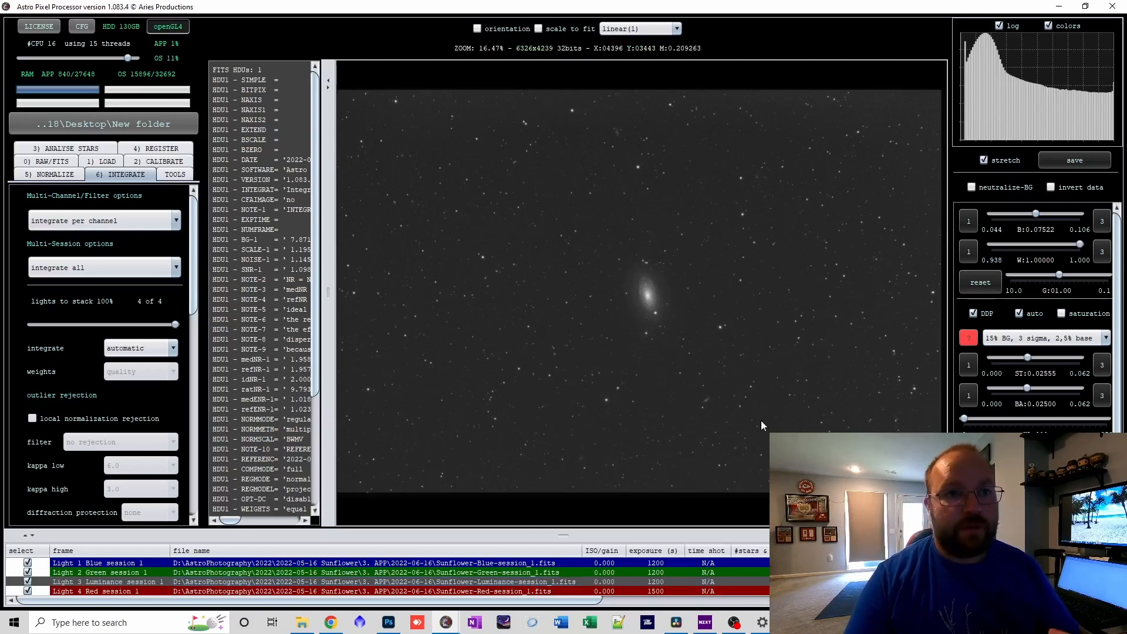
# Display the integrated Sunflower-Luminance-session_1.fits stack and examine the galaxy at its centre up close.
pyautogui.doubleClick(489, 581)
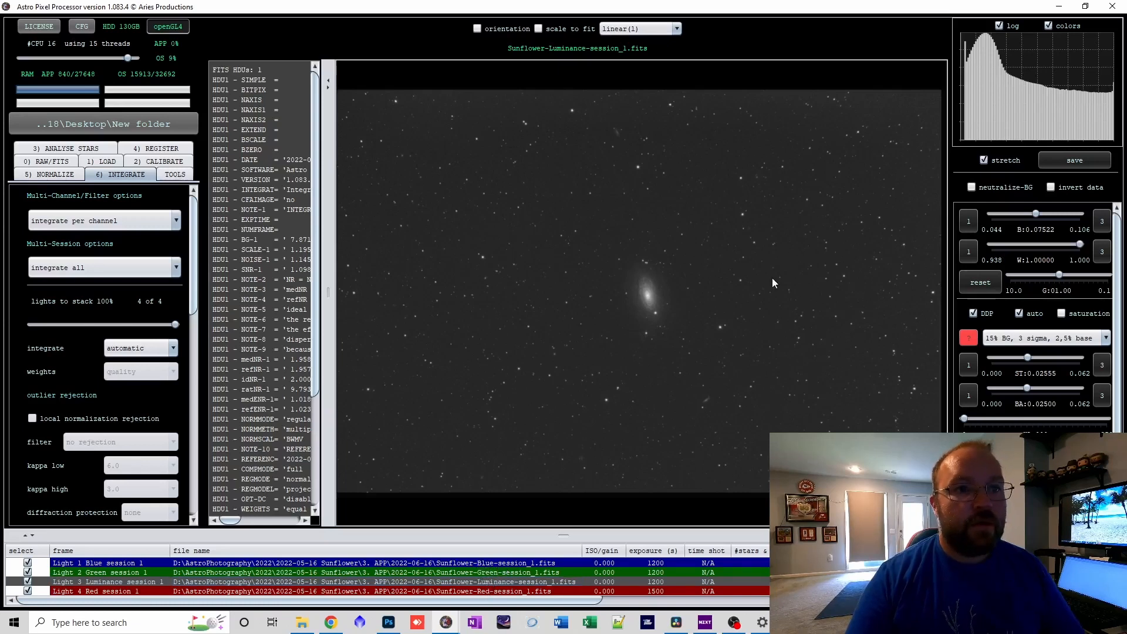
pyautogui.click(649, 283)
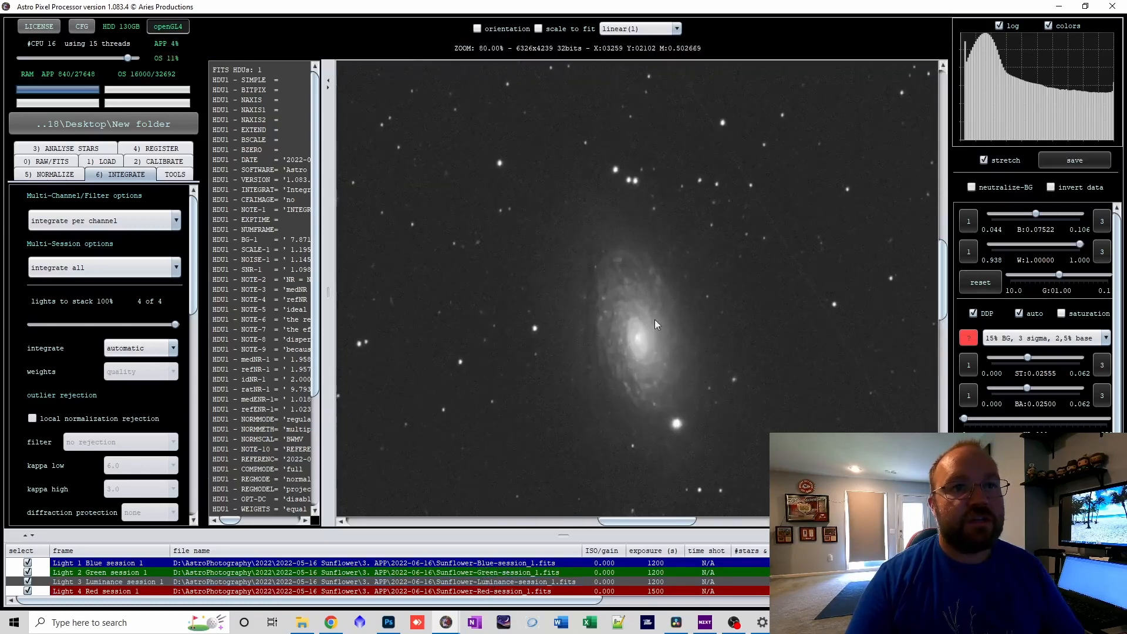